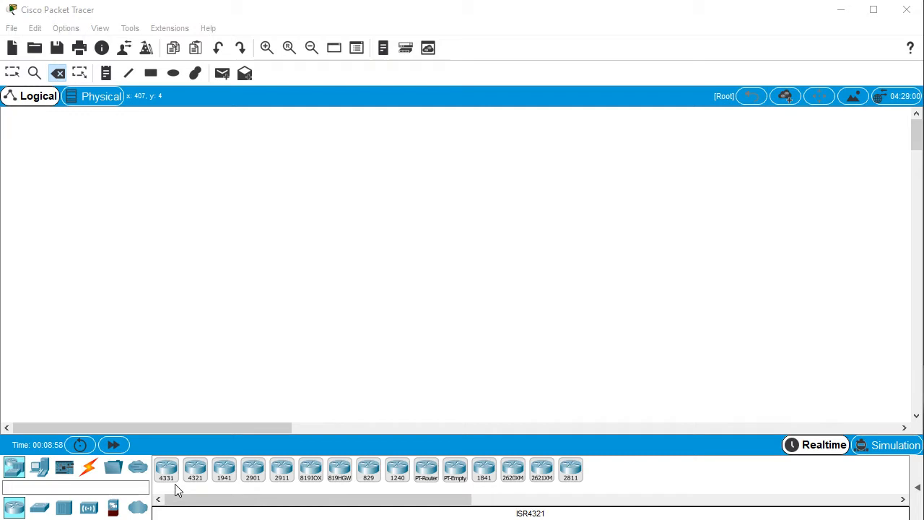
Place four 2960 switches in the workspace, arranged roughly as the corners of a square
click(40, 467)
click(14, 467)
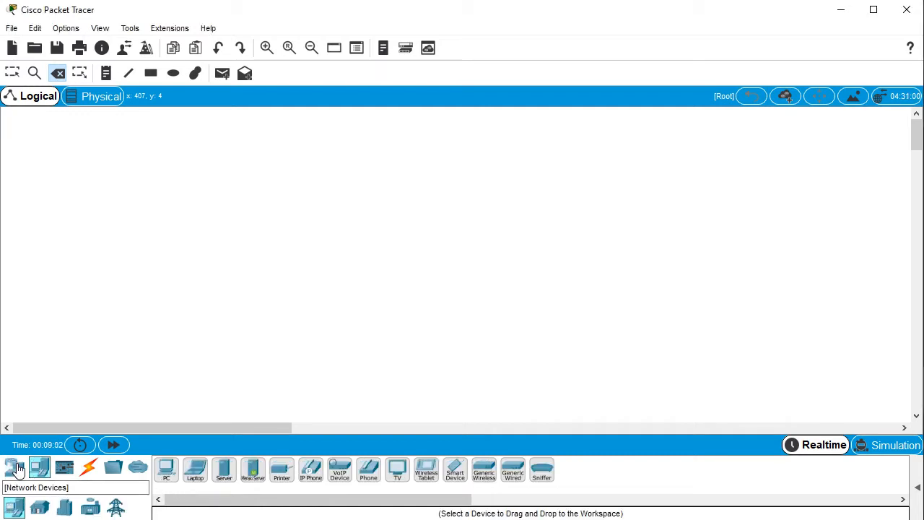
click(40, 508)
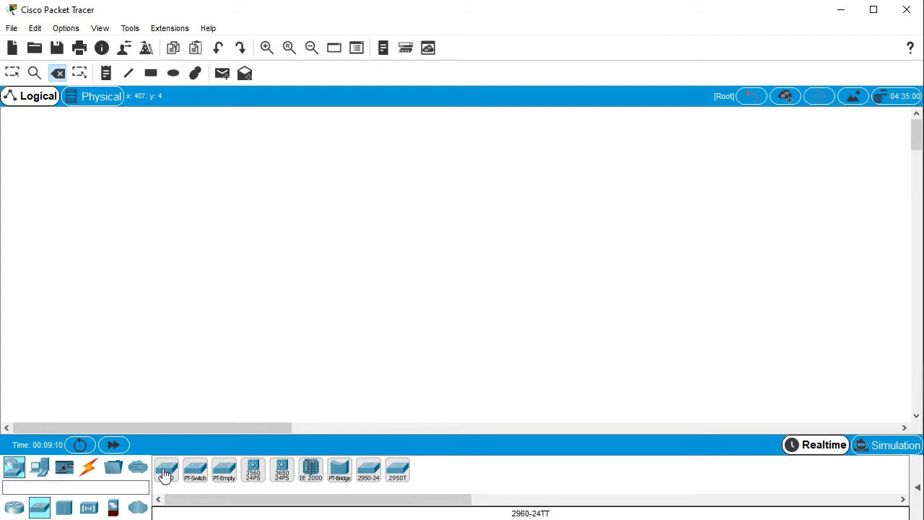
drag(165, 473, 295, 309)
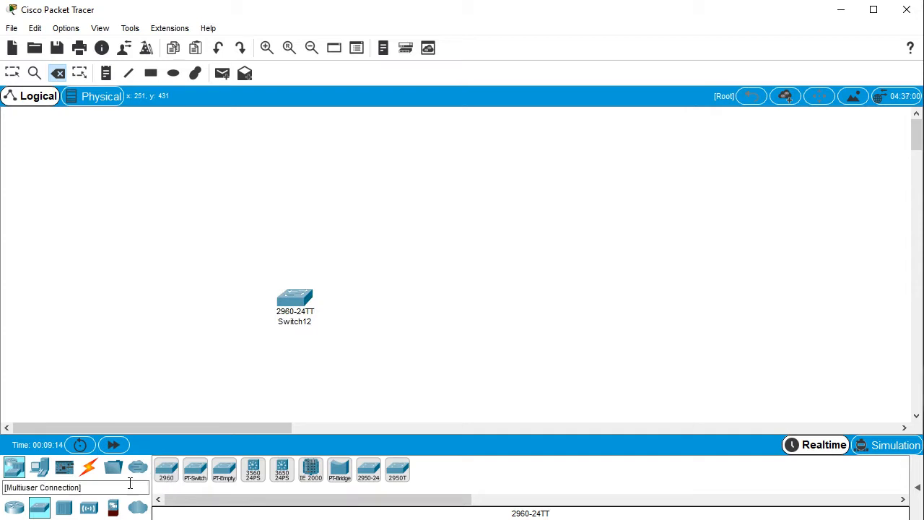
click(167, 474)
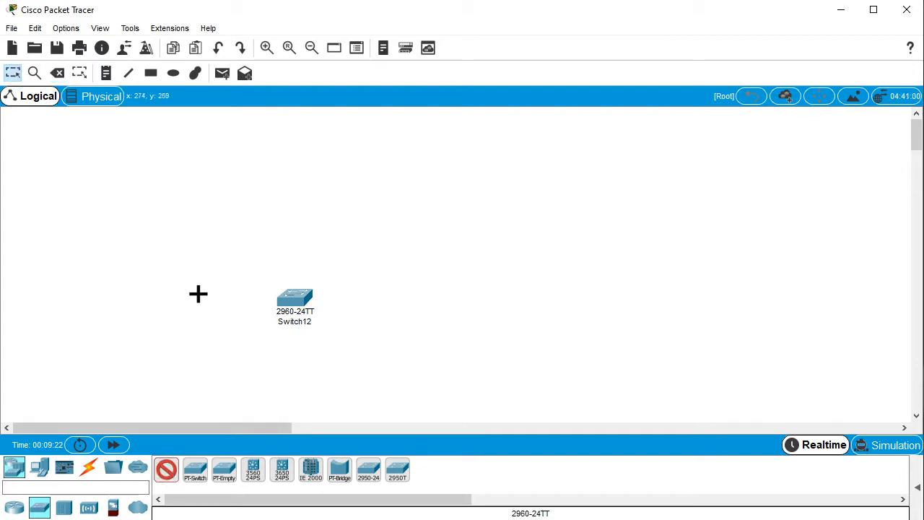
click(264, 218)
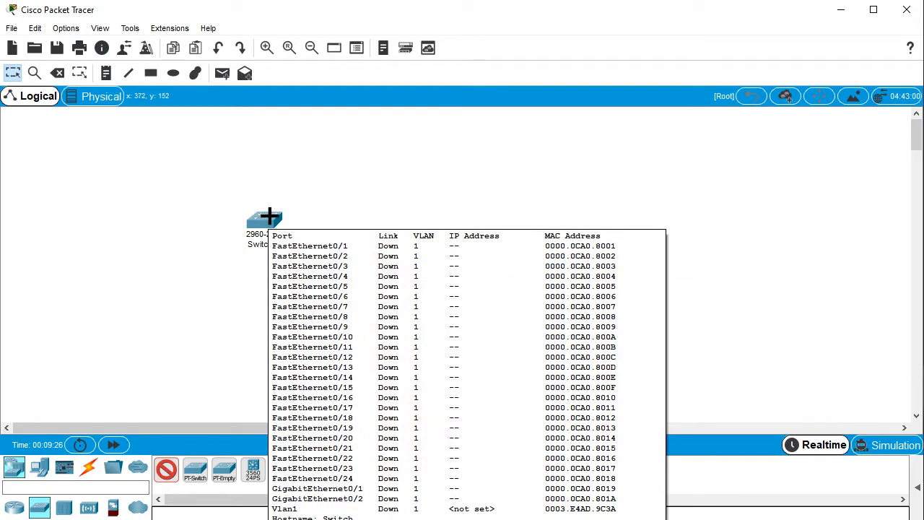
click(374, 188)
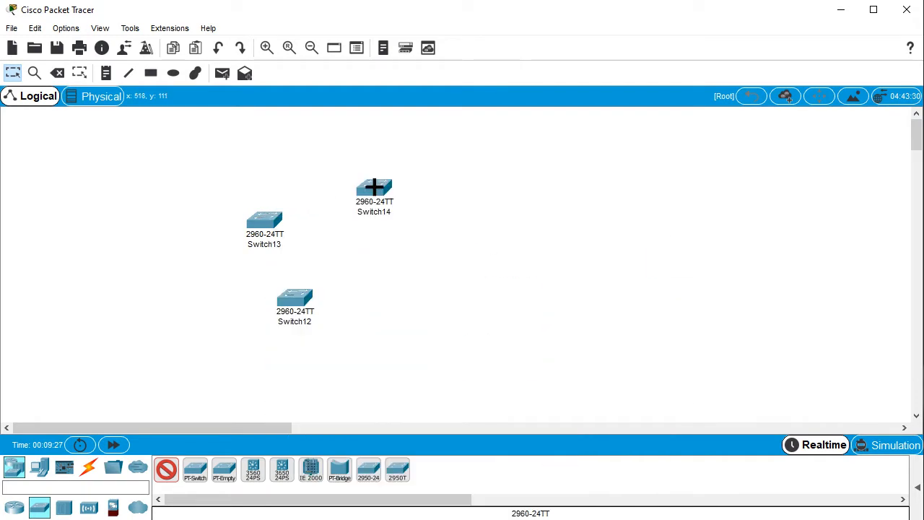
click(393, 279)
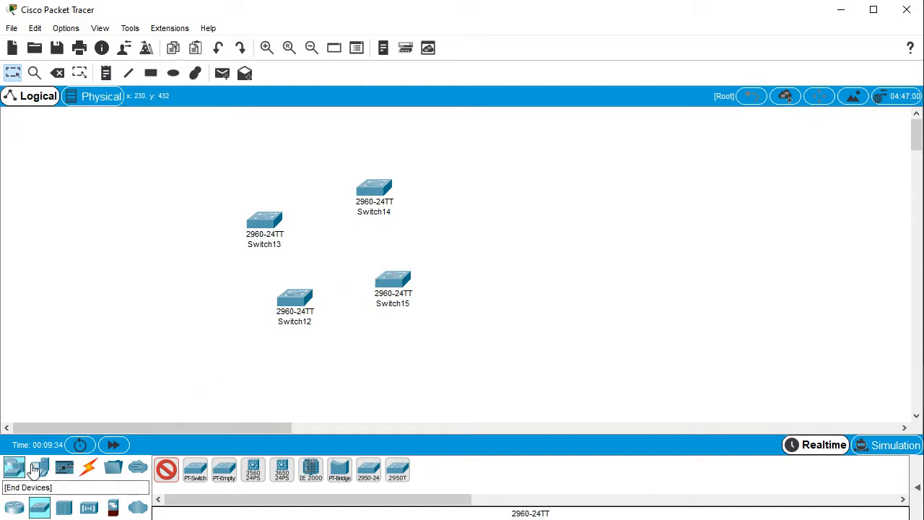
Add two PCs and two laptops around the four switches, one end device near each switch
click(39, 469)
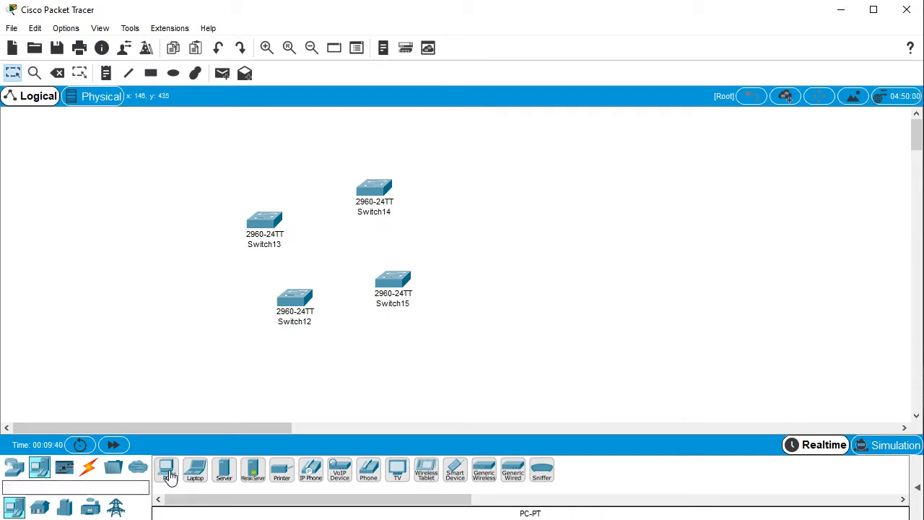
drag(166, 469, 162, 211)
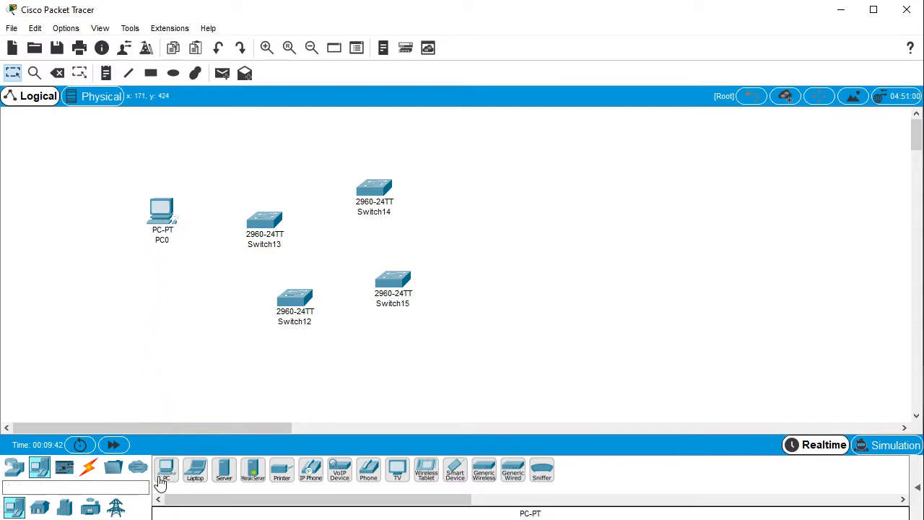
drag(165, 470, 507, 360)
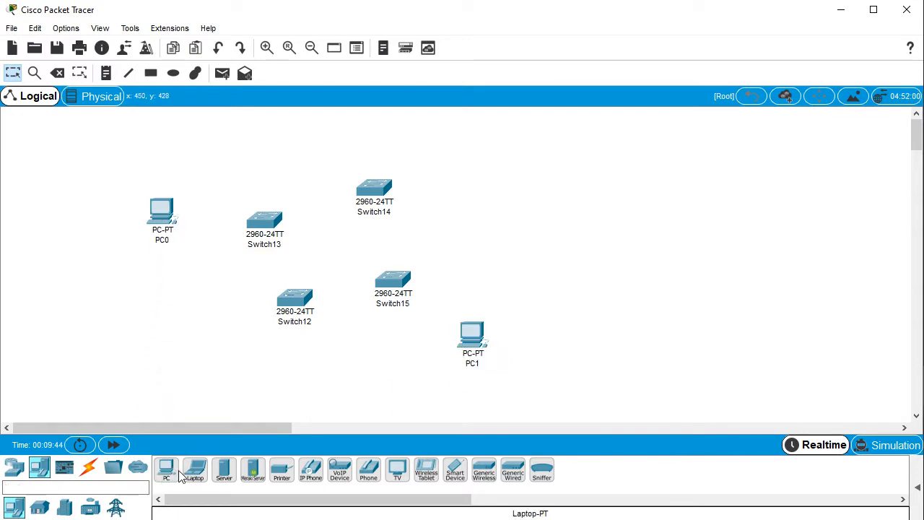
drag(195, 469, 225, 358)
drag(192, 473, 446, 172)
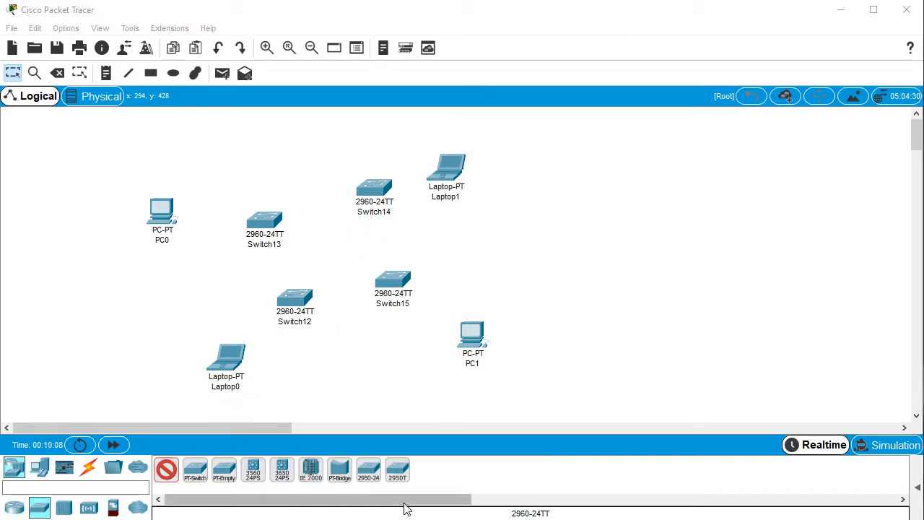
click(166, 470)
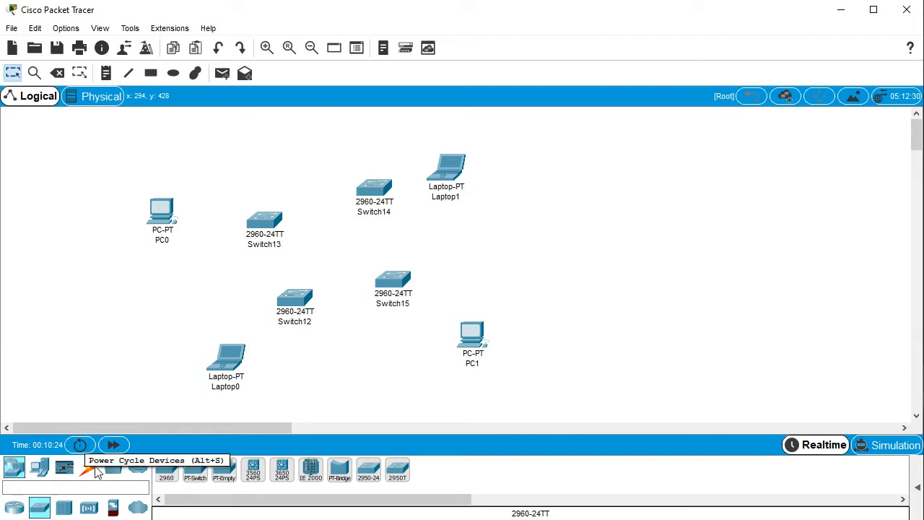
Rearrange the switches into a rough square and move the PCs and laptops to its outer corners
drag(235, 365, 209, 353)
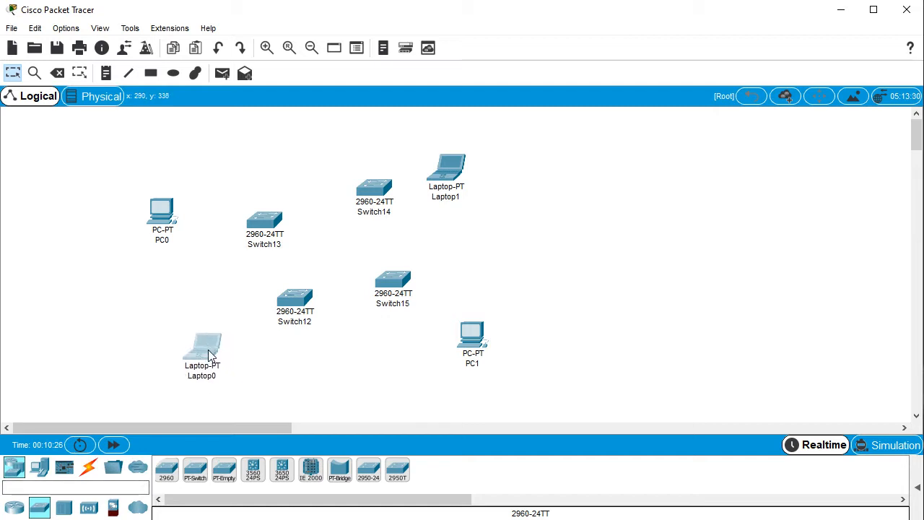
drag(167, 218, 225, 185)
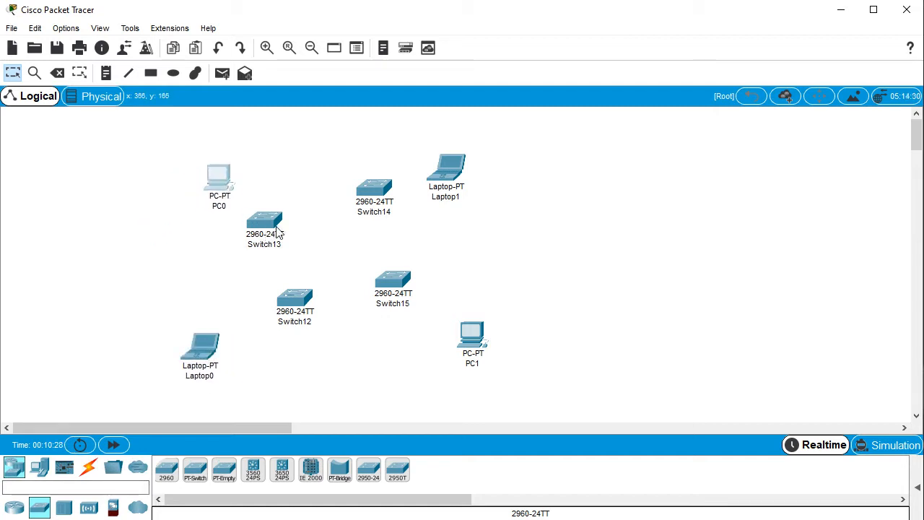
drag(278, 231, 297, 232)
drag(369, 195, 381, 223)
drag(396, 291, 396, 308)
drag(470, 342, 448, 367)
drag(443, 181, 442, 169)
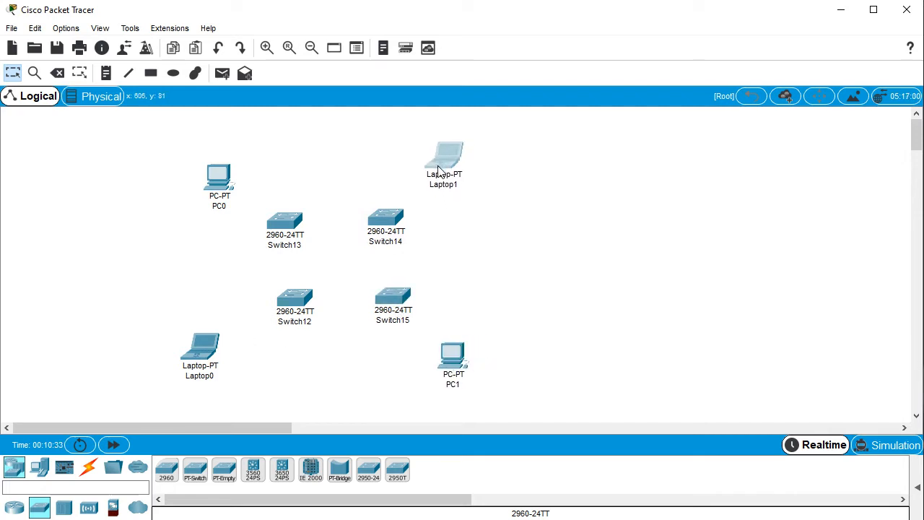
drag(281, 224, 291, 231)
click(296, 308)
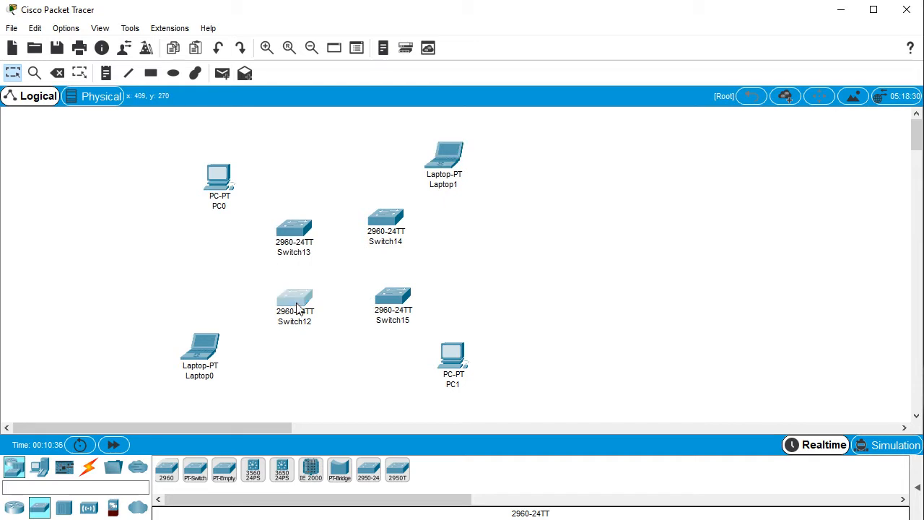
drag(296, 308, 283, 313)
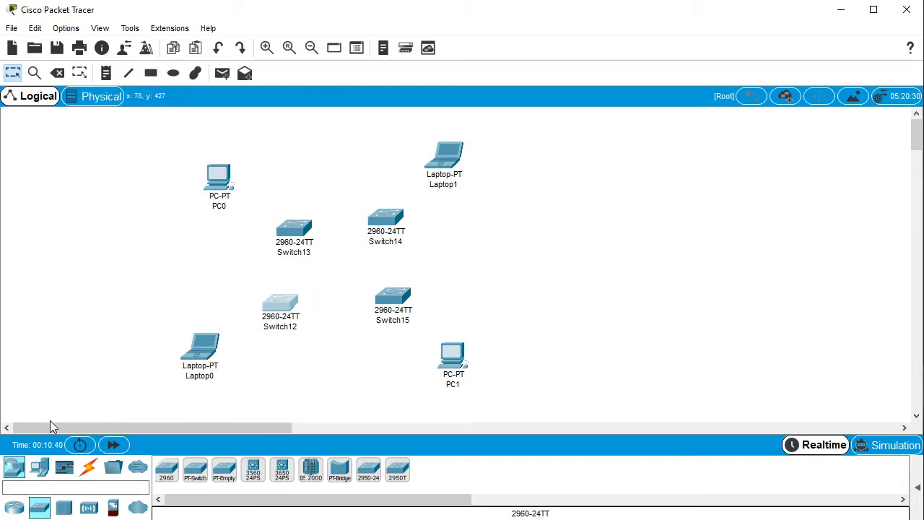
Connect FastEthernet0/1 of Switch12 to Switch15 with a Copper Cross-Over cable
click(86, 468)
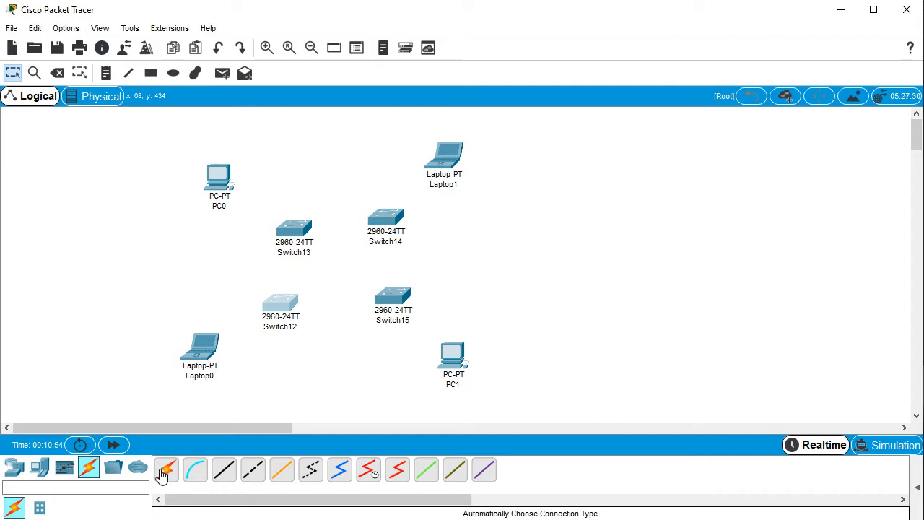
click(253, 472)
click(280, 309)
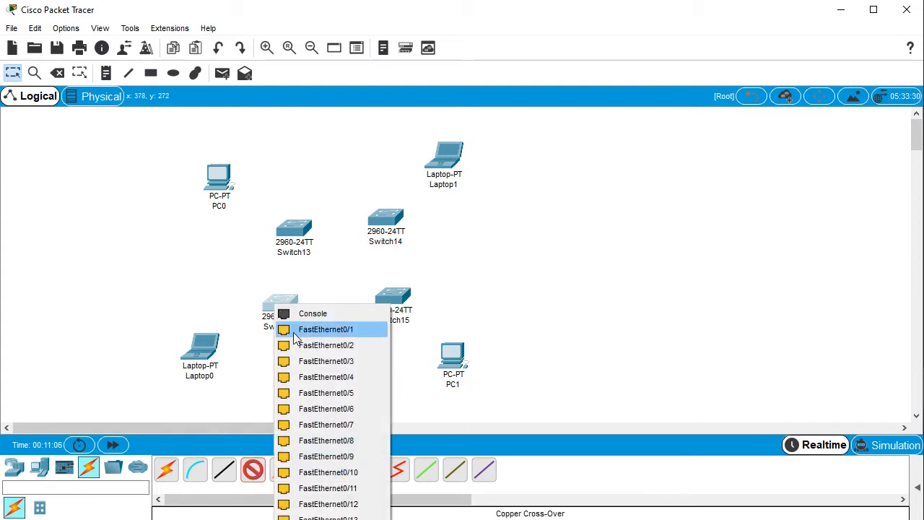
click(294, 337)
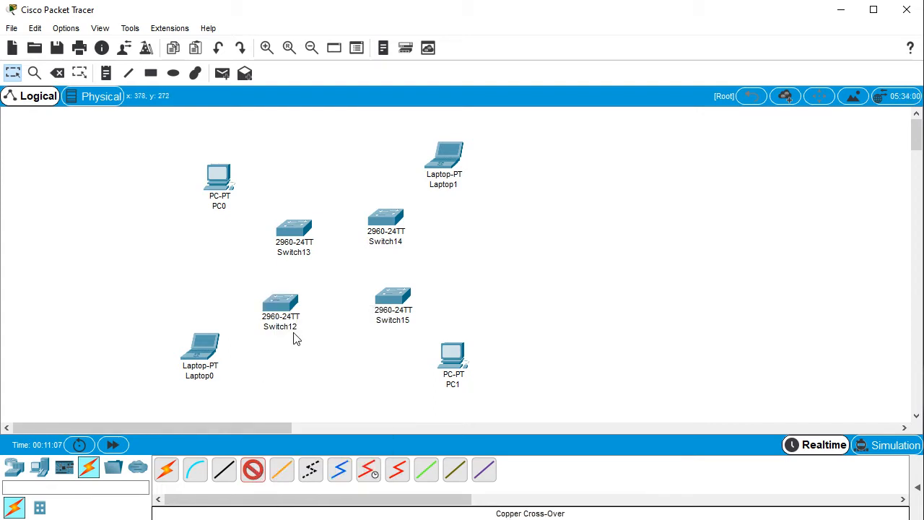
click(395, 302)
click(408, 325)
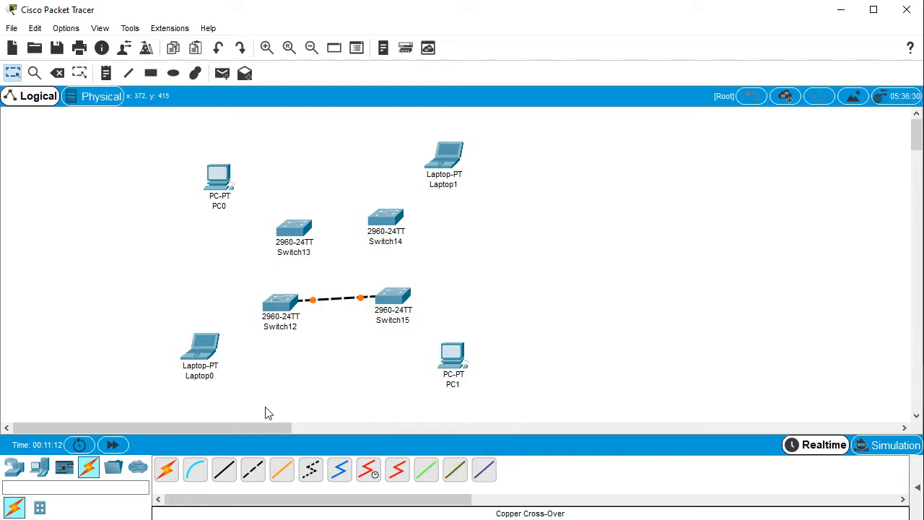
Connect Switch13 to Switch12 with a Copper Cross-Over cable
click(251, 476)
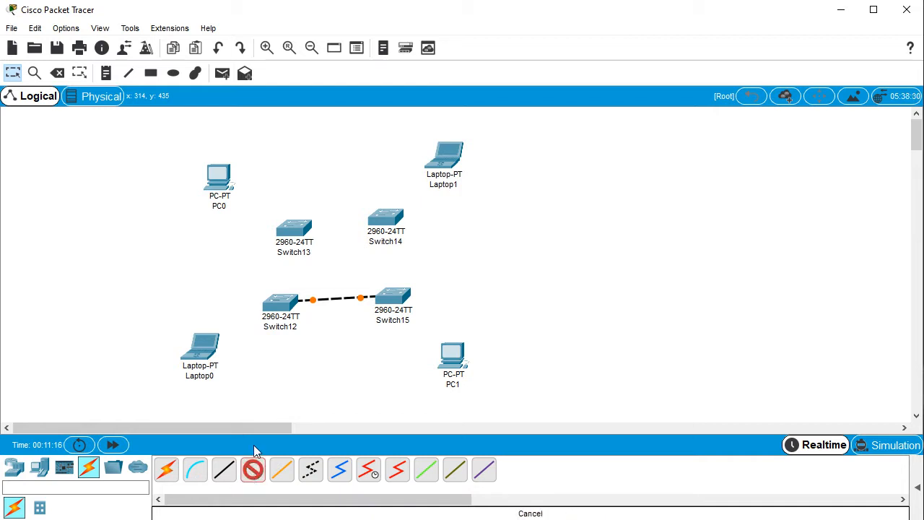
click(296, 228)
click(293, 249)
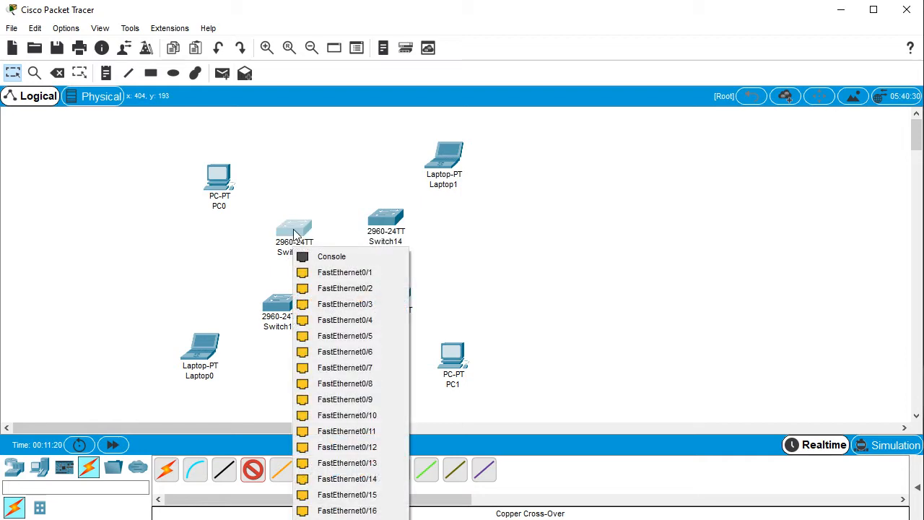
click(293, 230)
click(305, 255)
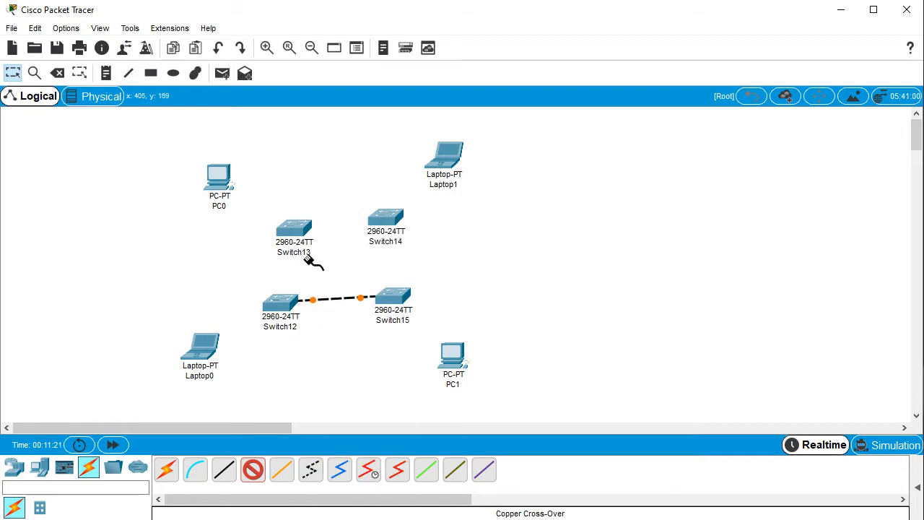
click(285, 302)
click(310, 332)
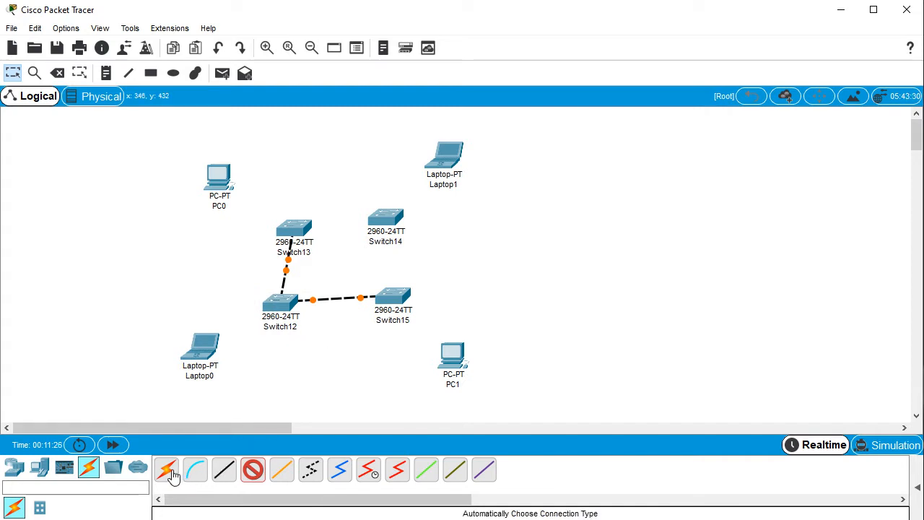
Link Switch13 to Switch14 and Switch14 to Switch15 using the automatically chosen connection type
click(253, 471)
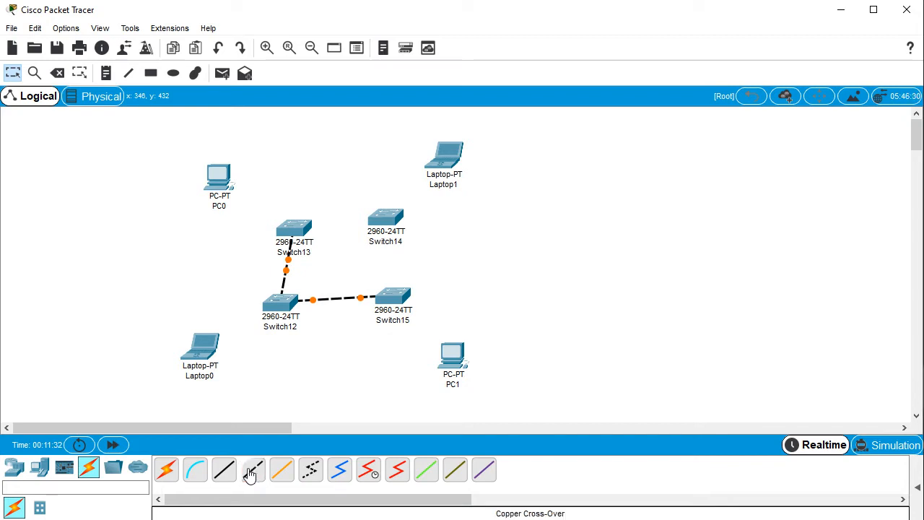
click(165, 472)
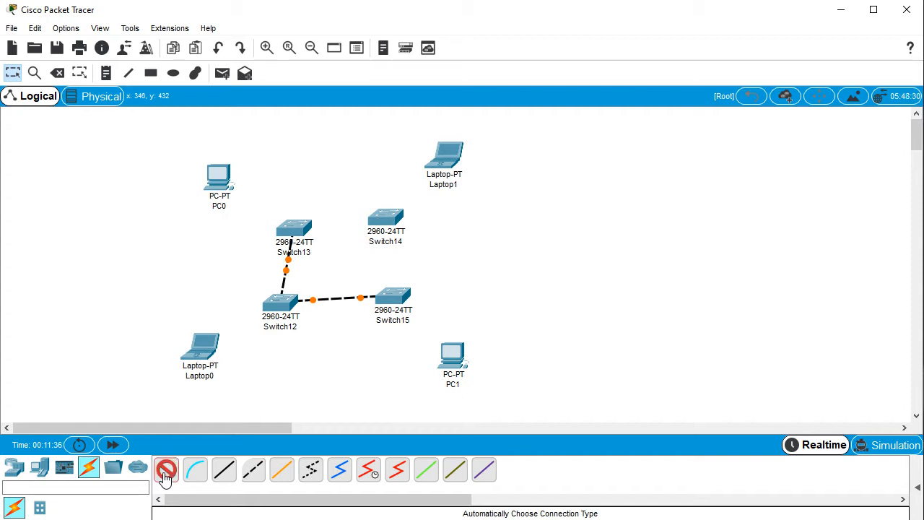
click(298, 229)
click(384, 225)
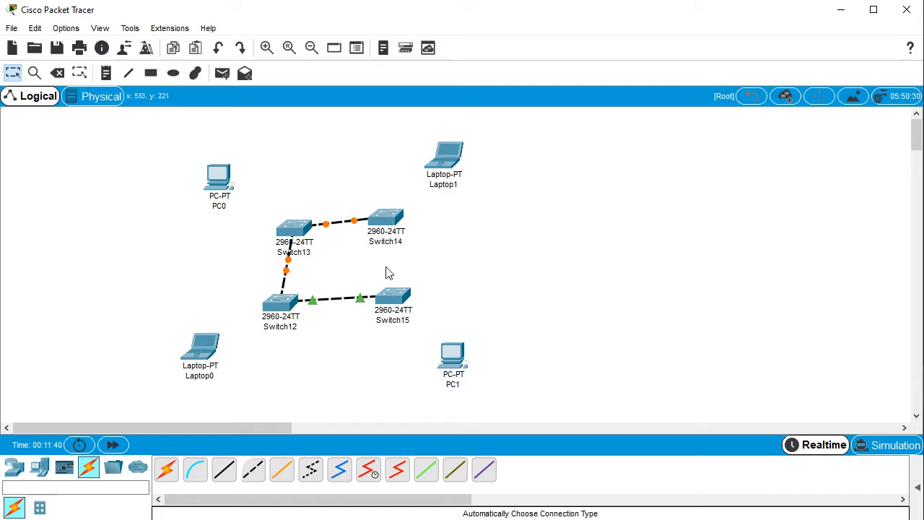
click(167, 472)
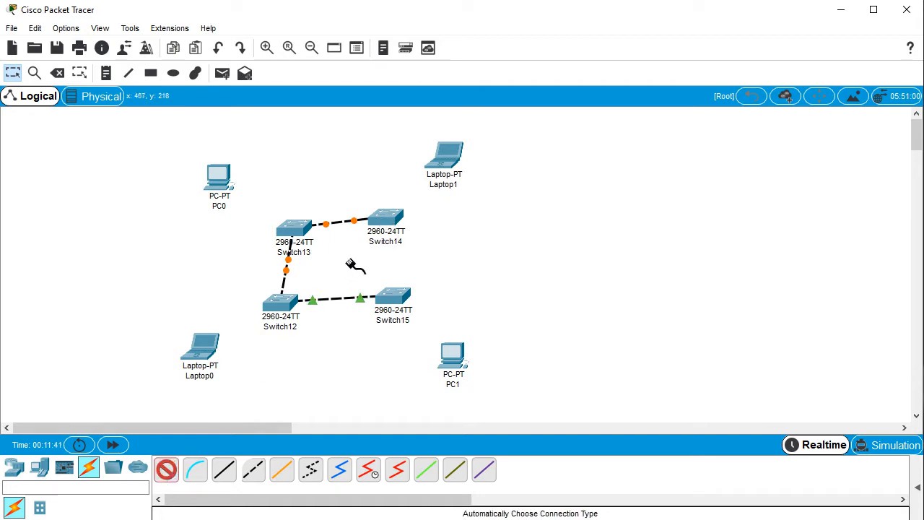
click(386, 219)
click(393, 296)
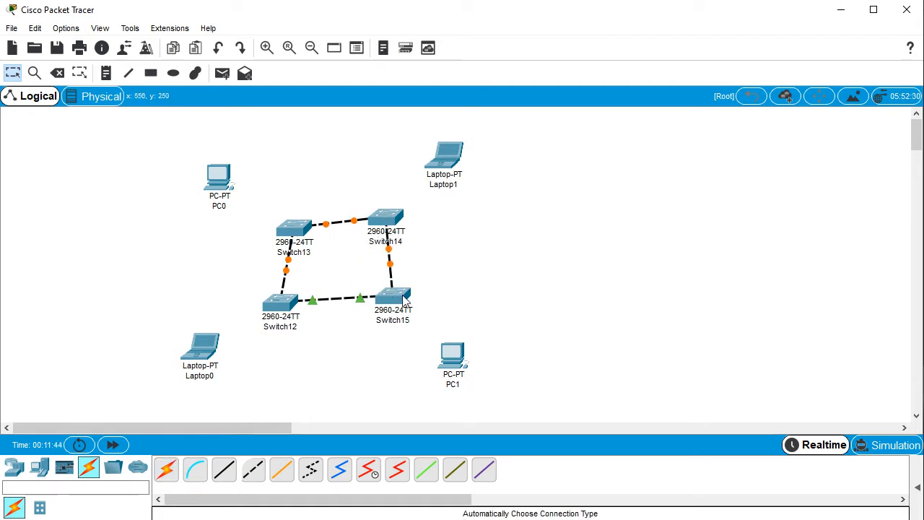
Reposition Switch13, Switch15 and Switch14 so the four linked switches form an even square
drag(301, 233, 289, 215)
drag(402, 306, 397, 312)
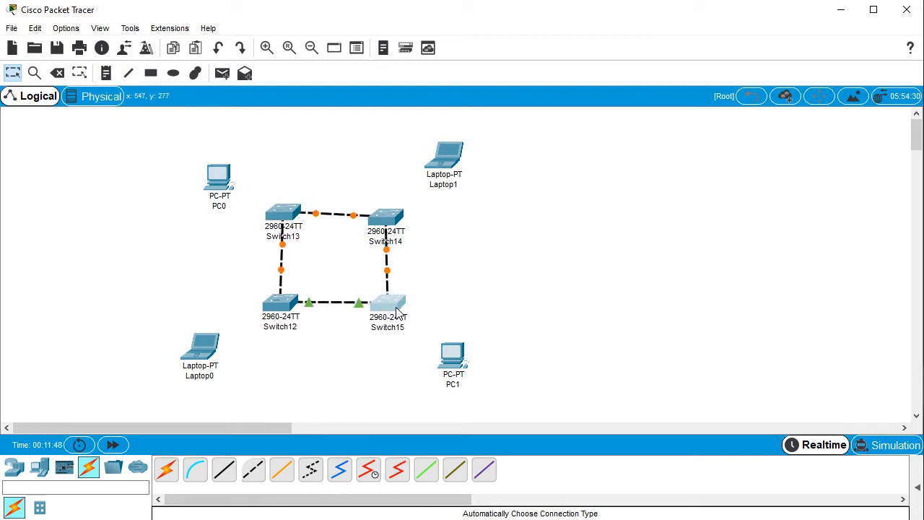
drag(391, 230, 392, 224)
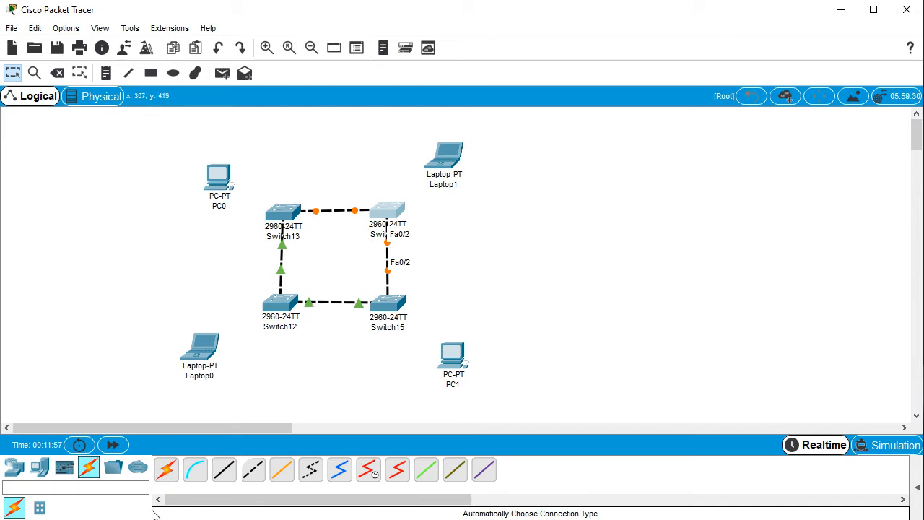
Connect FastEthernet0 of Laptop0 to FastEthernet0/3 of Switch12 with a Copper Straight-Through cable
click(168, 473)
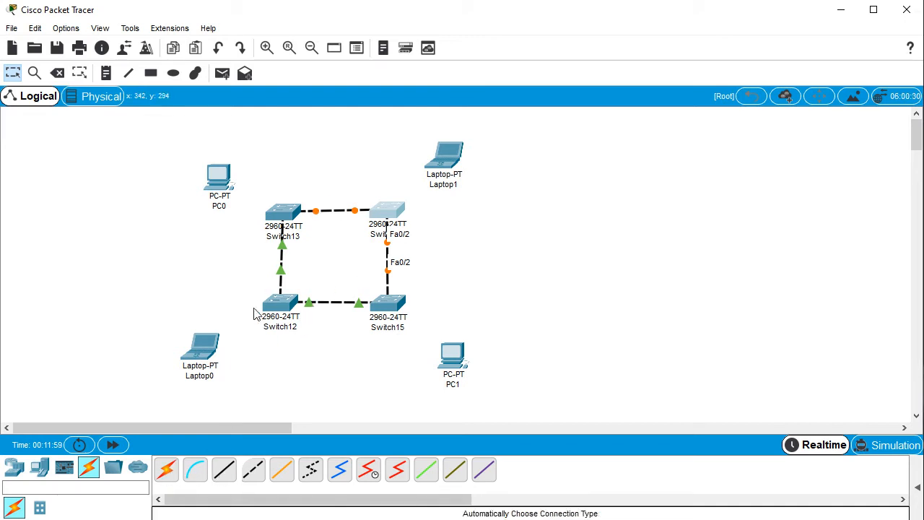
click(224, 470)
click(201, 348)
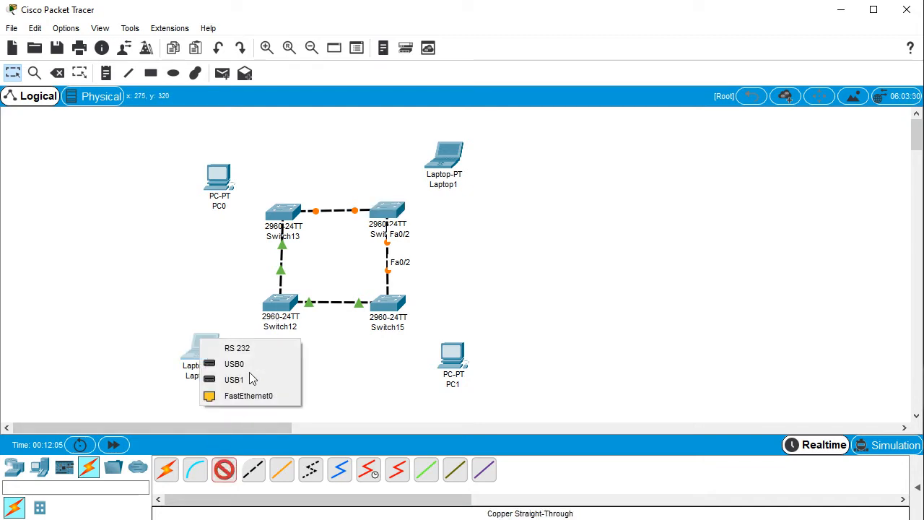
click(247, 400)
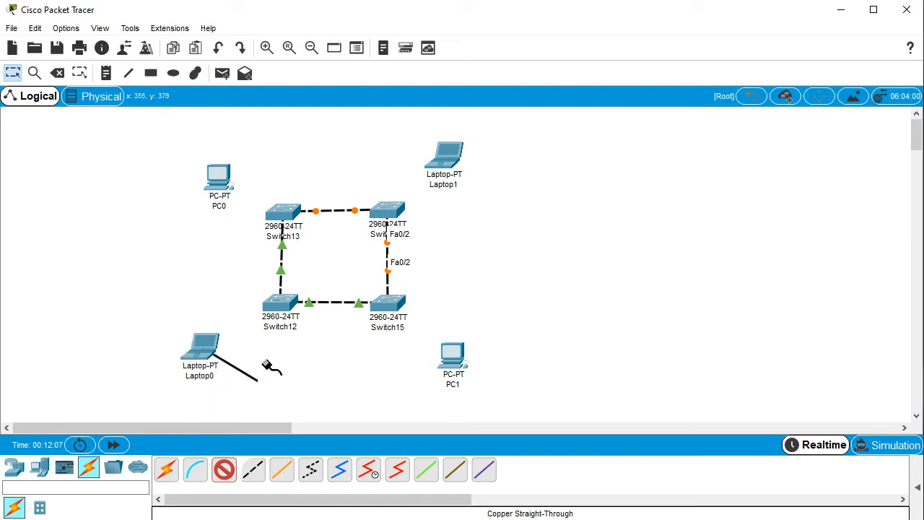
click(281, 305)
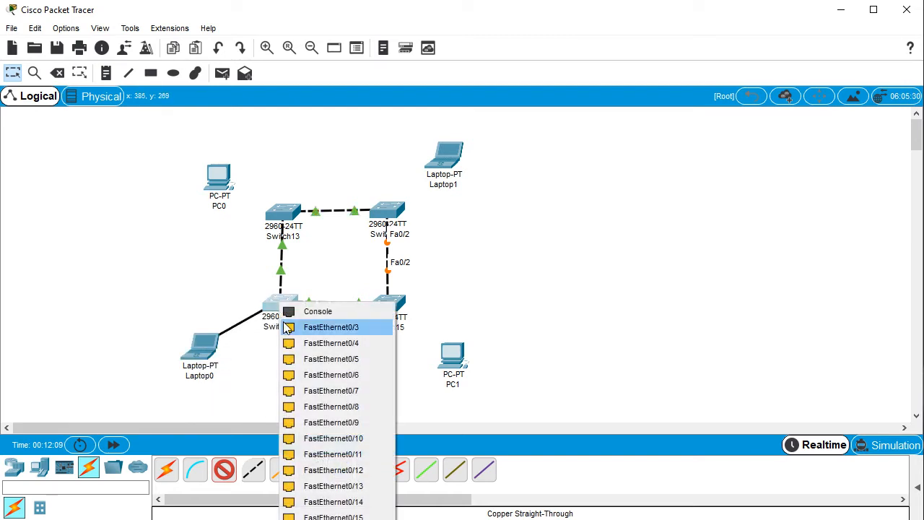
click(286, 328)
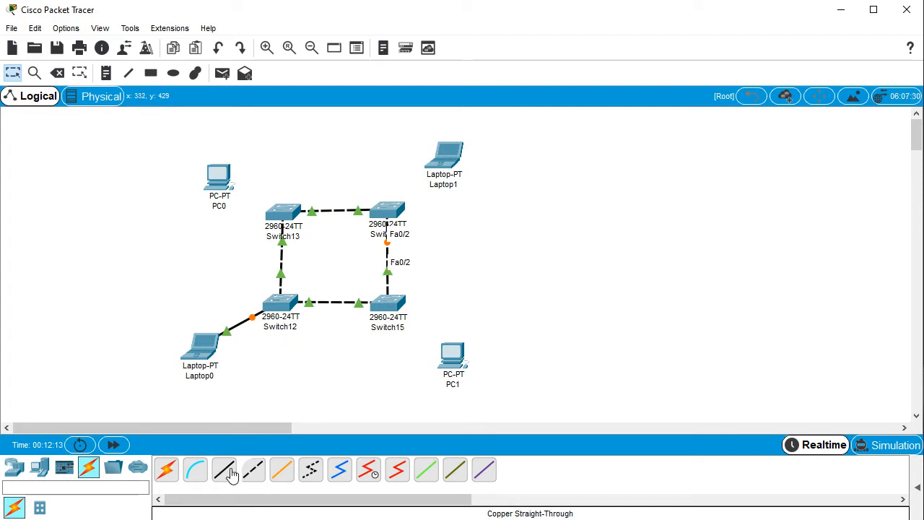
Connect Switch15 to PC1 using the automatically chosen connection type
click(167, 471)
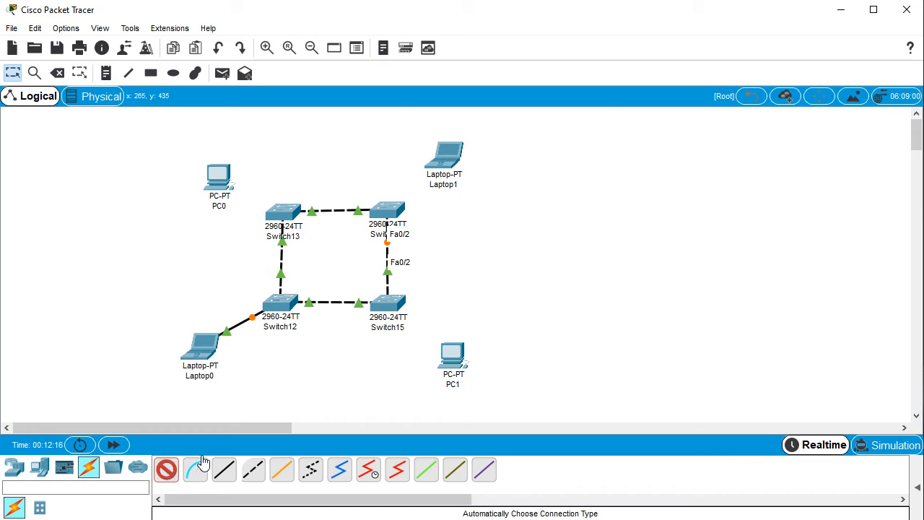
click(407, 317)
click(451, 354)
click(167, 471)
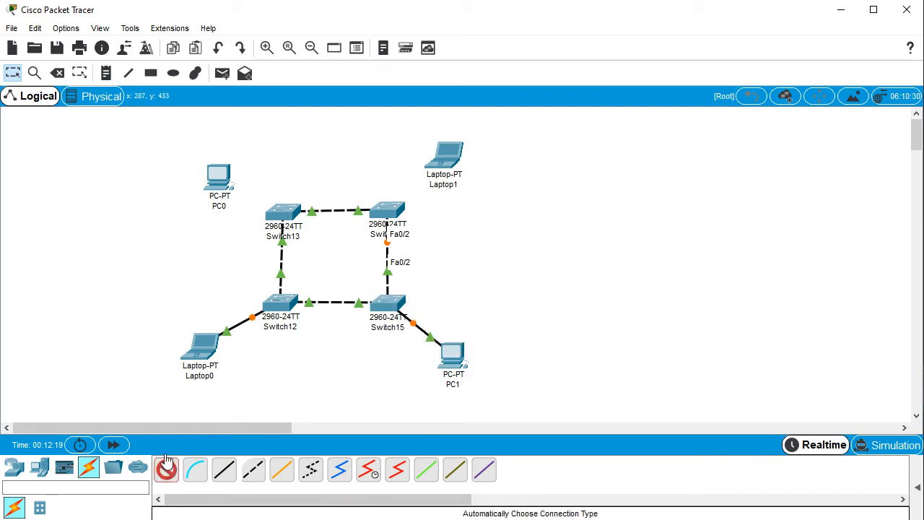
click(166, 470)
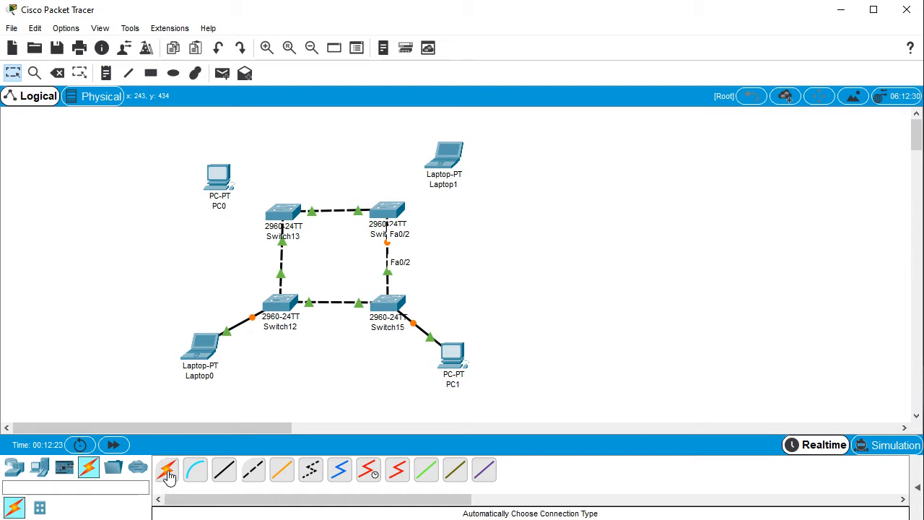
Link PC0 to Switch13 and Laptop1 to Switch14 using the automatically chosen connection type
click(166, 471)
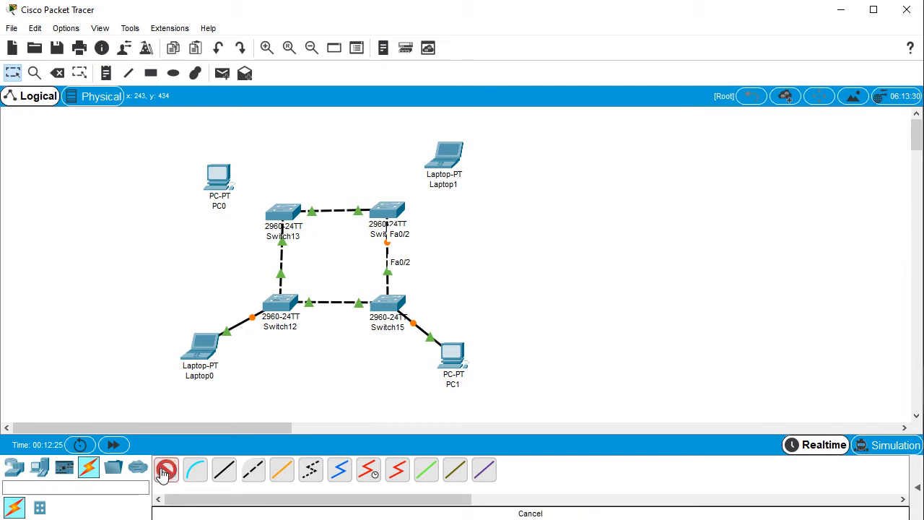
click(220, 181)
click(278, 211)
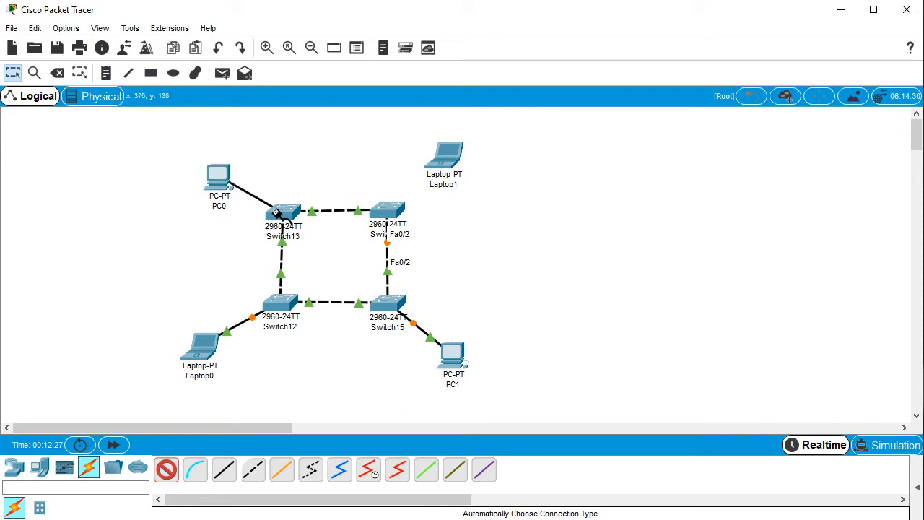
click(457, 152)
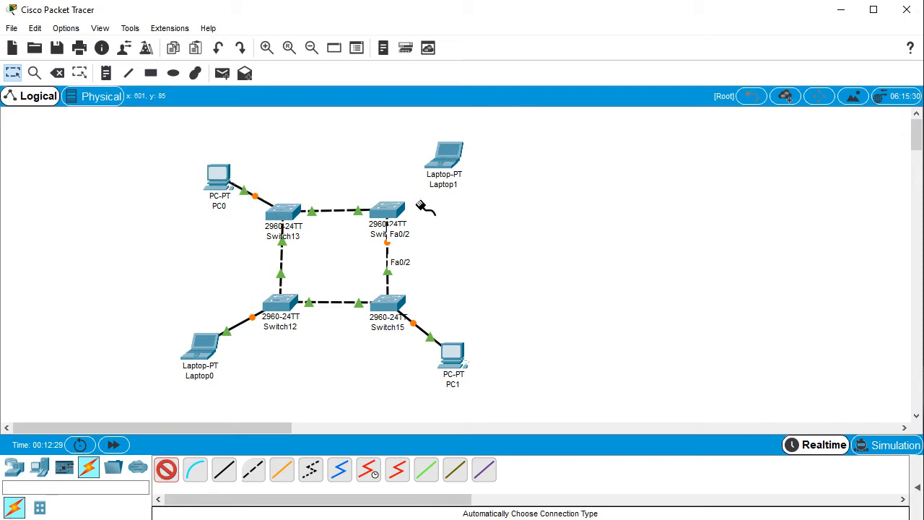
click(393, 209)
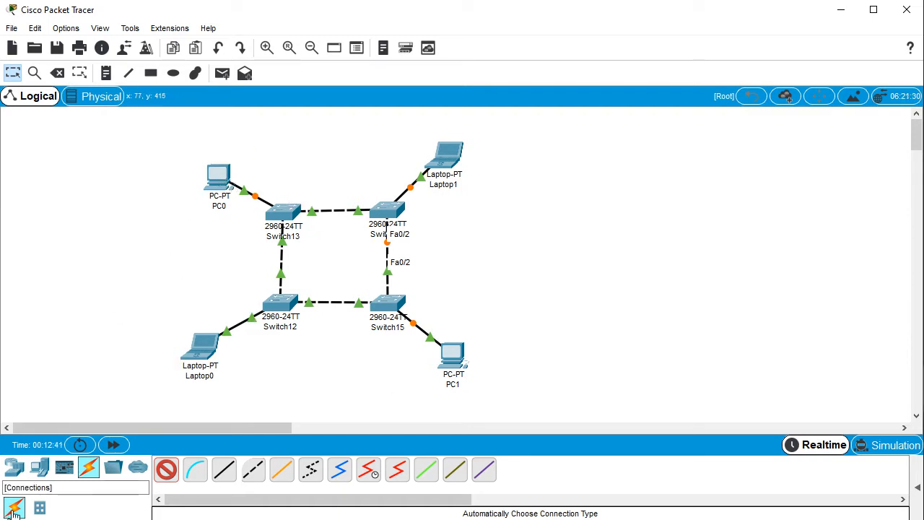
click(165, 474)
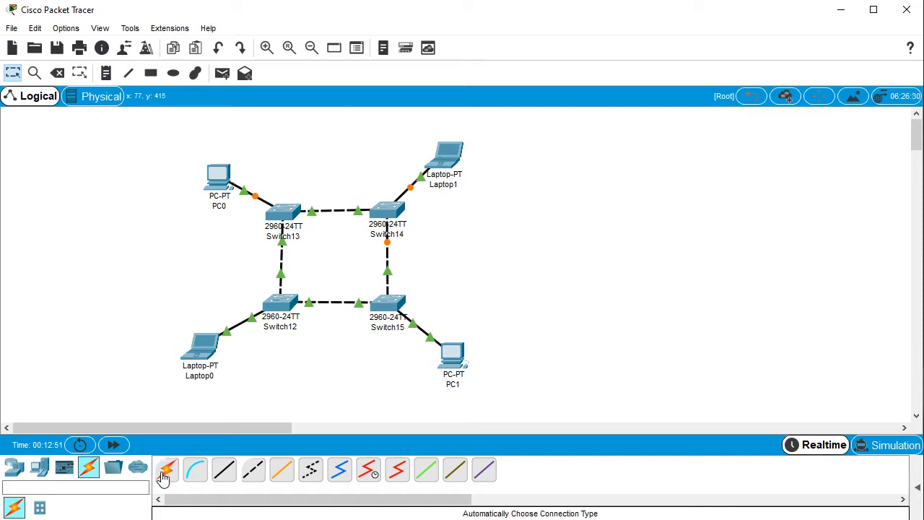
Assign PC0 the static IP address 192.168.10.200 with subnet mask 255.255.255.0
click(219, 179)
click(325, 156)
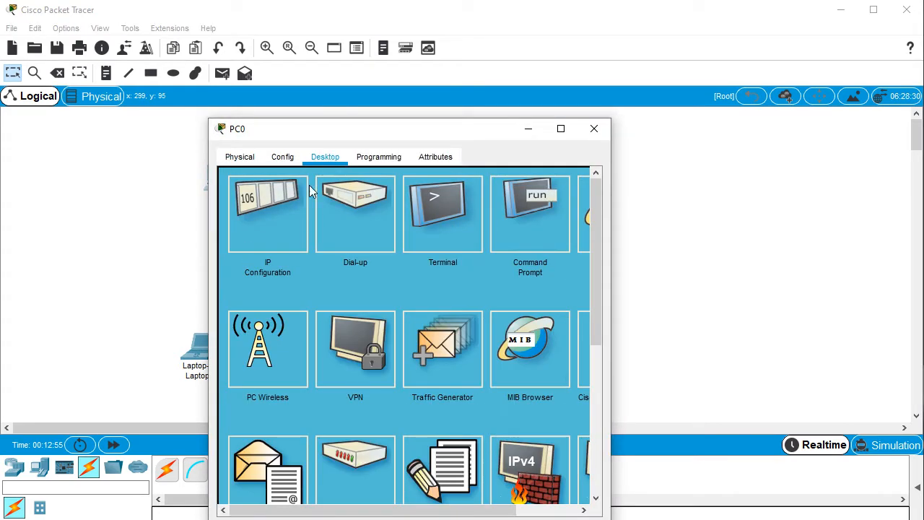
click(277, 228)
click(355, 254)
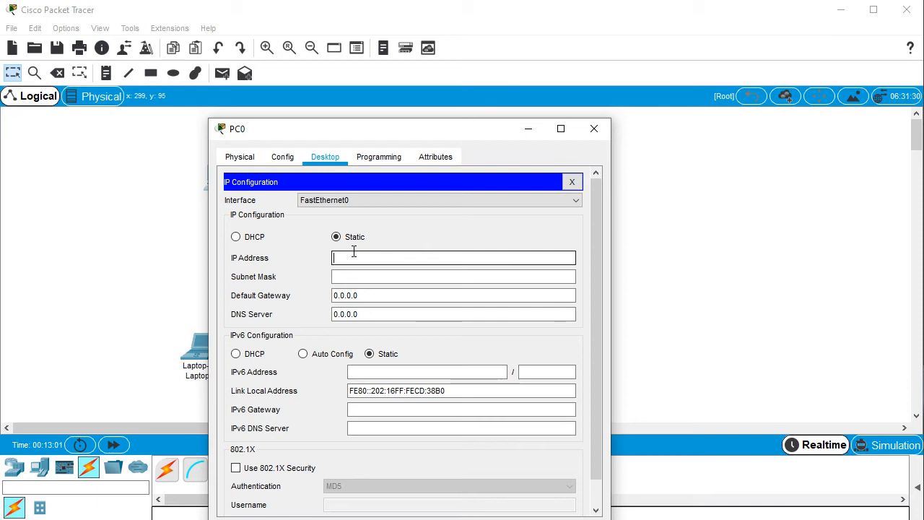
text(192)
text(.168.10.200)
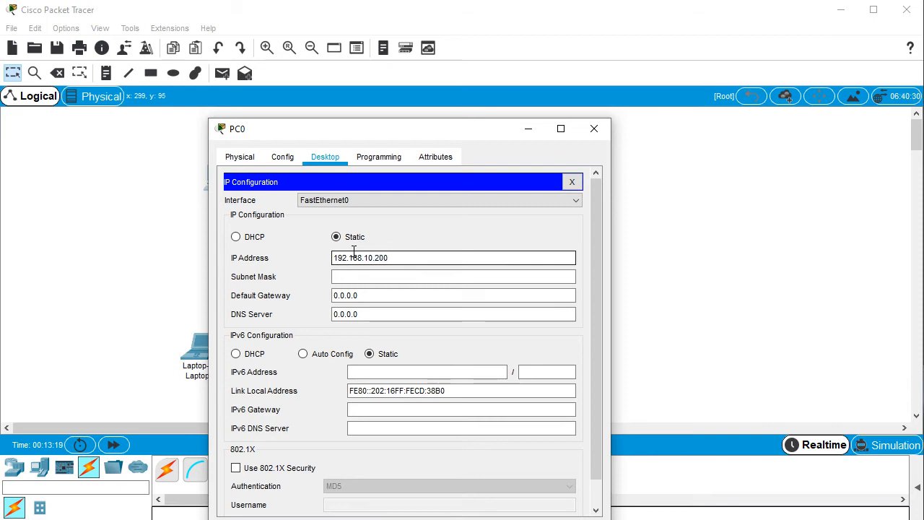
key(Return)
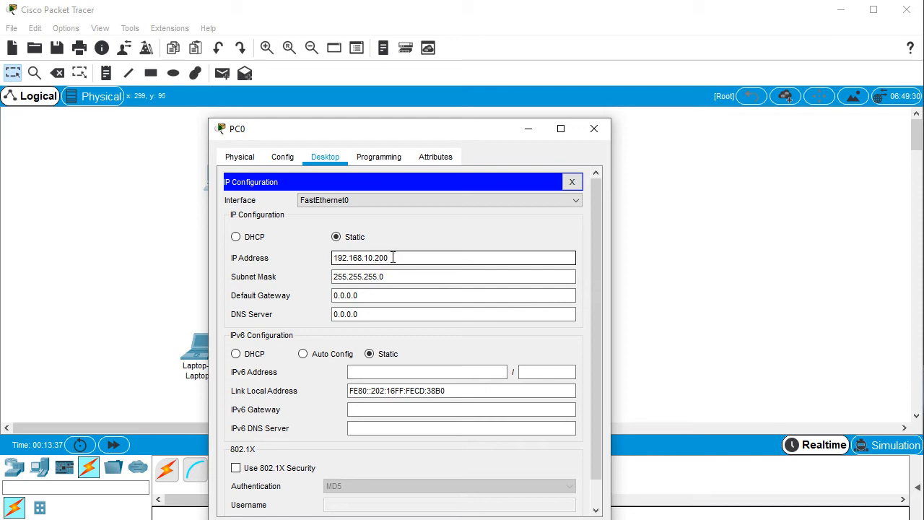
click(594, 129)
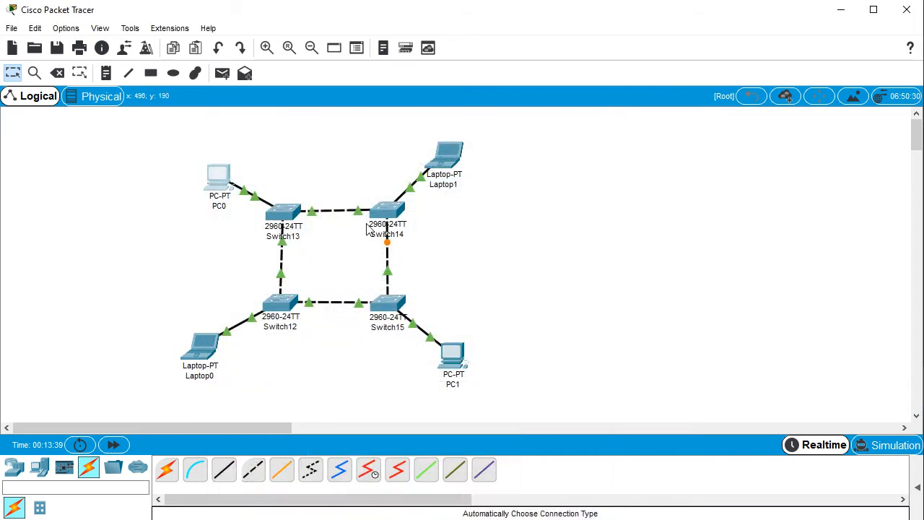
Assign Laptop1 the static IP address 192.168.10.201 with subnet mask 255.255.255.0
click(442, 162)
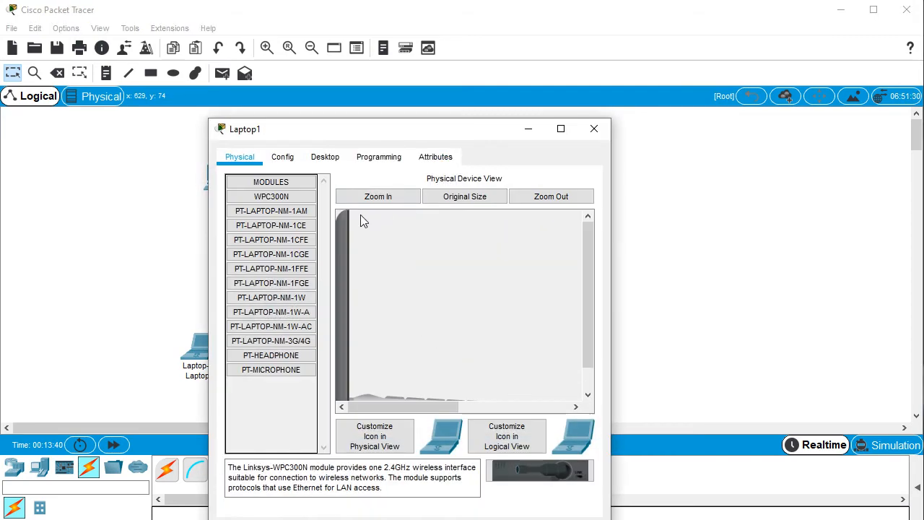
click(282, 157)
click(325, 156)
click(274, 208)
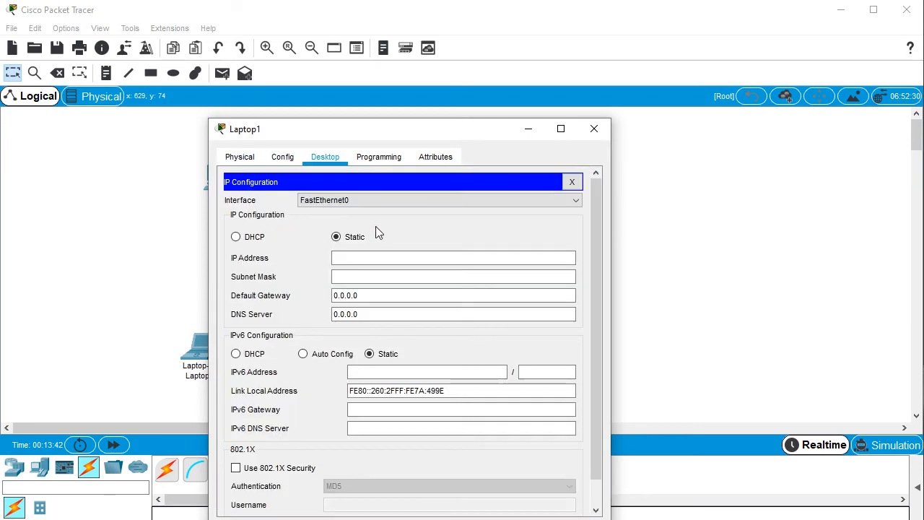
click(389, 261)
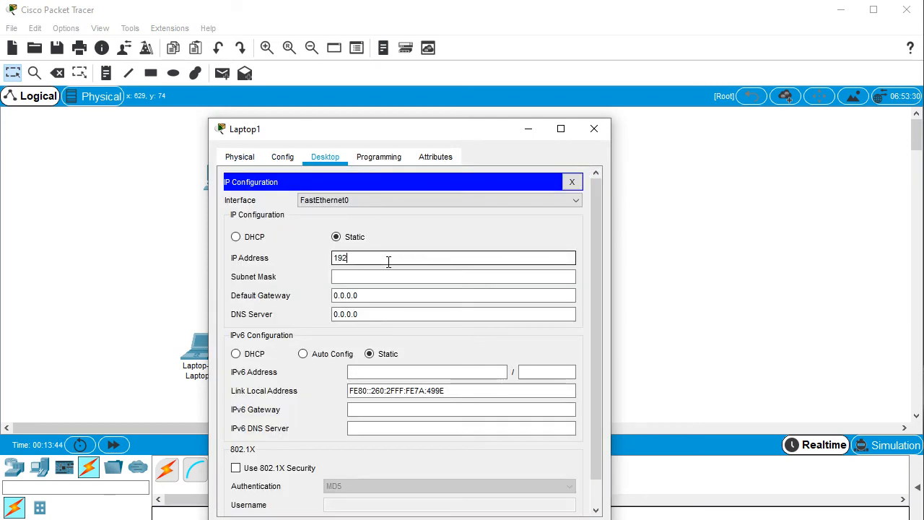
text(192.168.10.201)
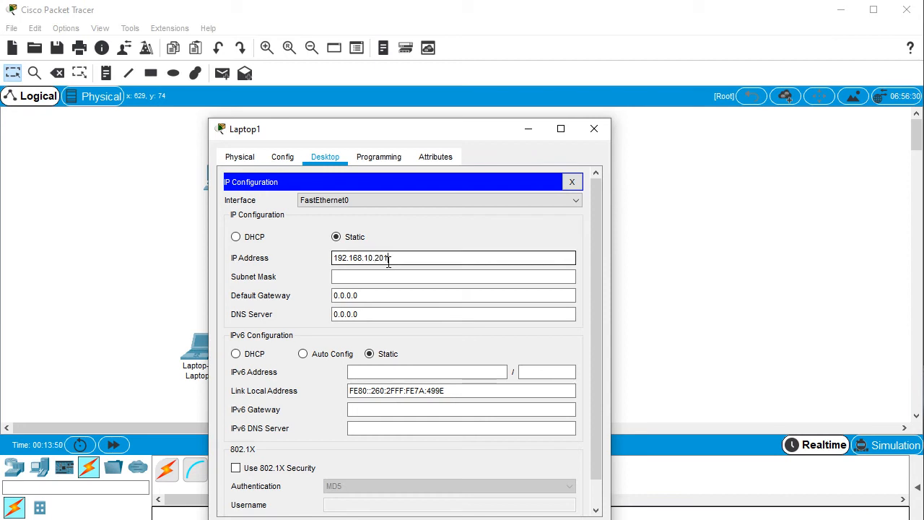
key(Tab)
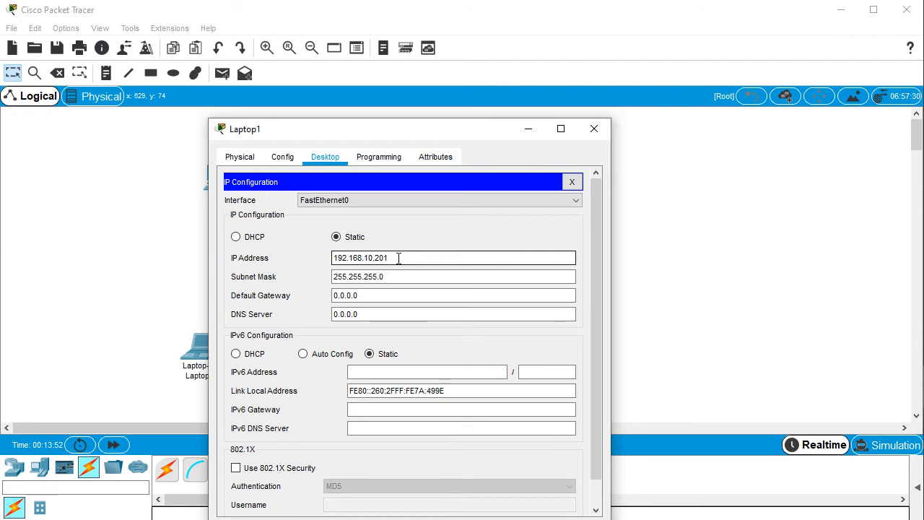
drag(398, 258, 301, 257)
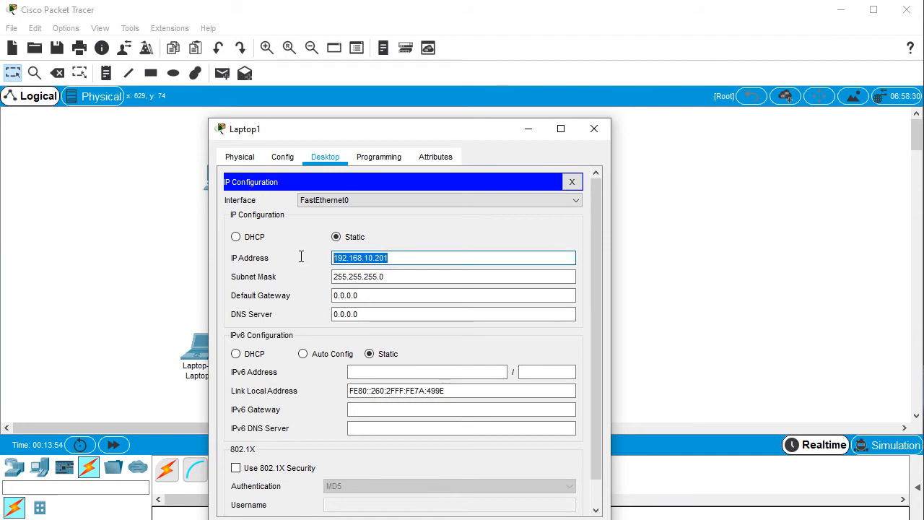
click(594, 128)
Assign PC1 the static IP address 192.168.10.202 with subnet mask 255.255.255.0
click(454, 352)
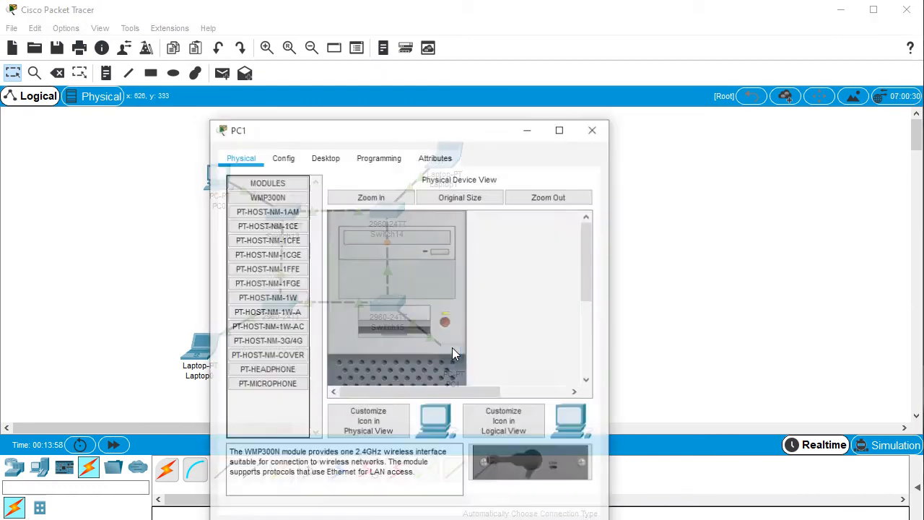
click(324, 156)
click(275, 200)
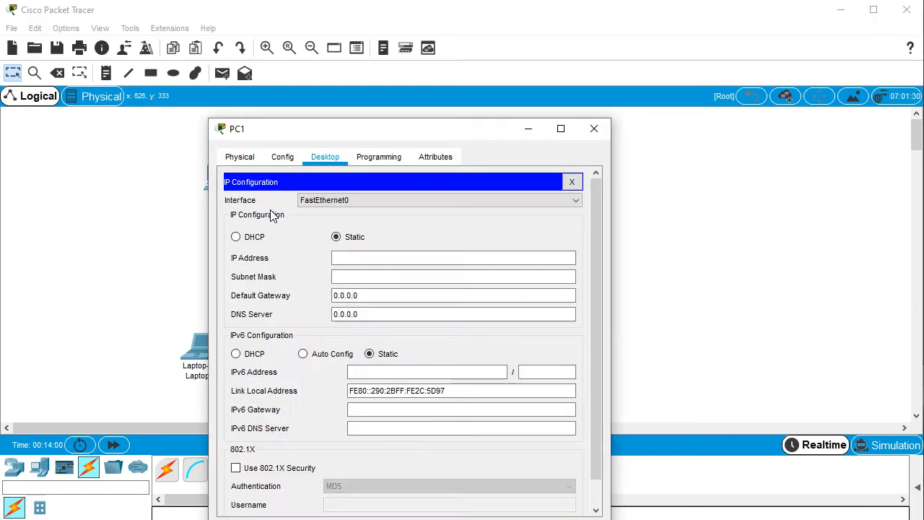
click(378, 254)
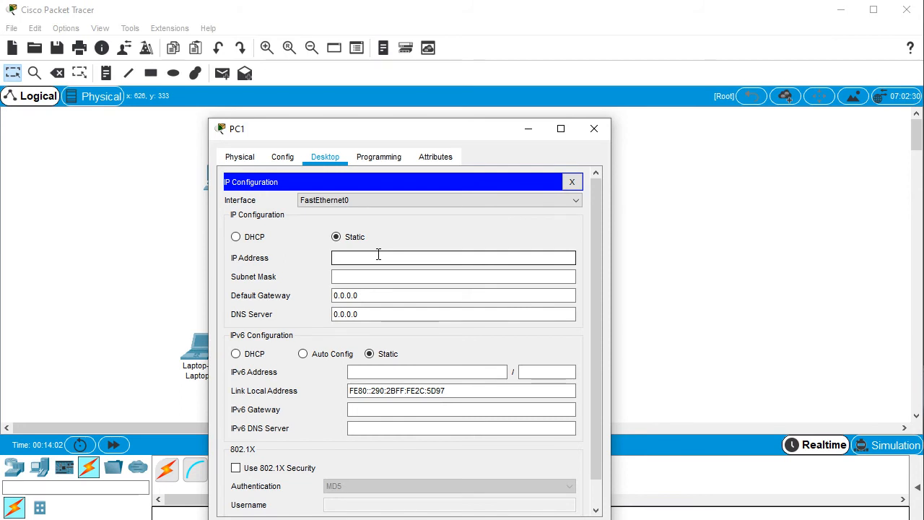
text(192.168.10.201)
key(Tab)
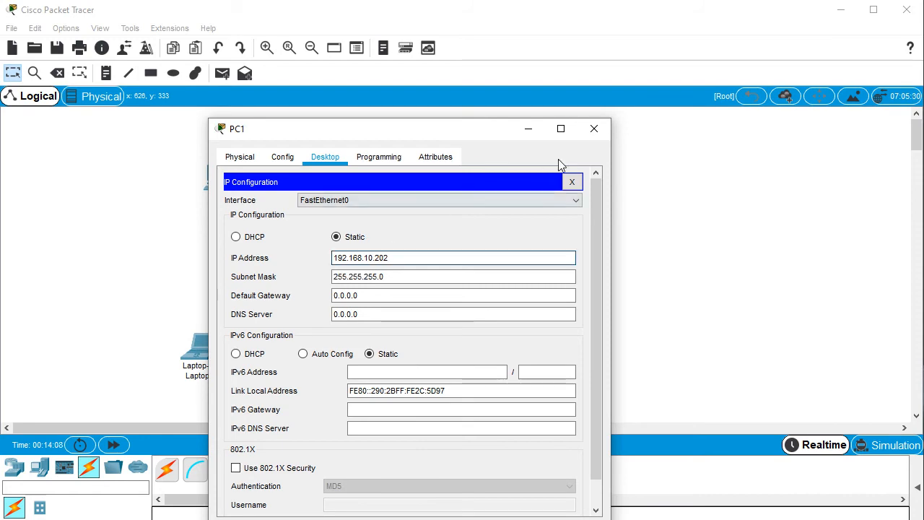
click(593, 128)
Assign Laptop0 the static IP address 192.168.10.204 with subnet mask 255.255.255.0
click(205, 348)
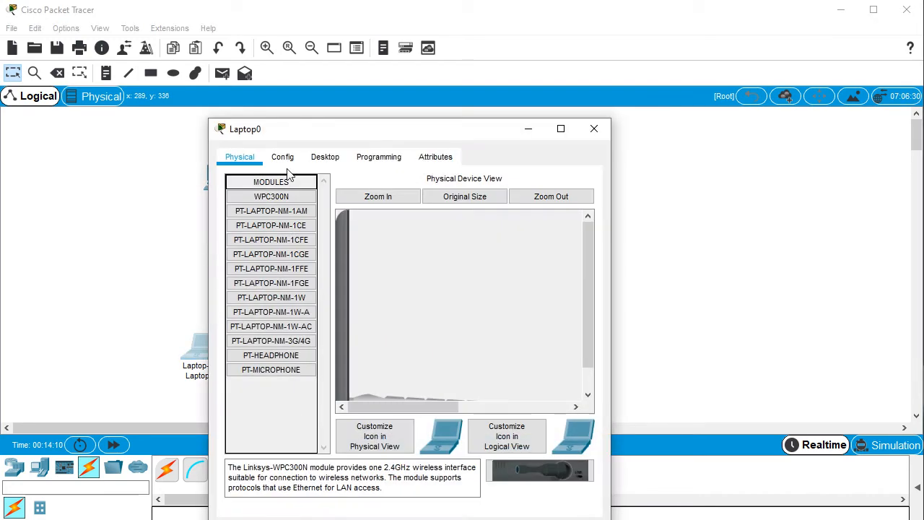
click(328, 158)
click(258, 238)
click(352, 259)
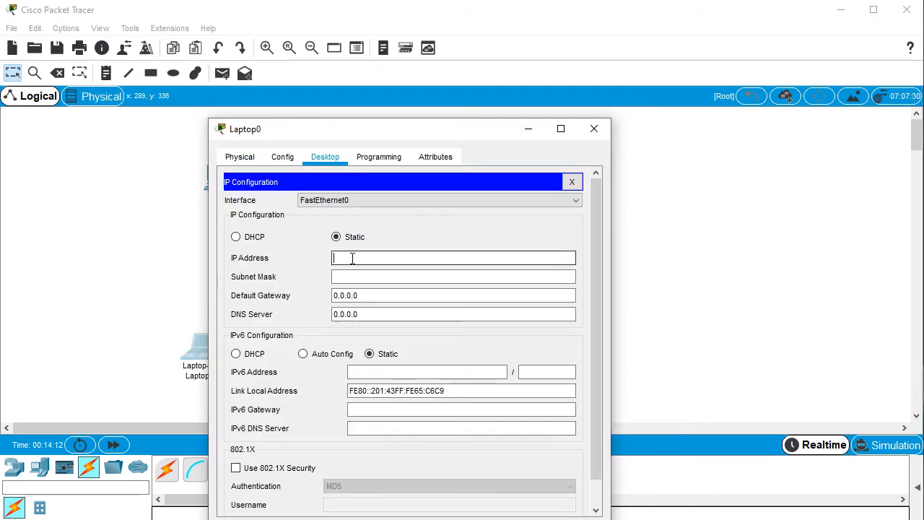
text(192.168.10.20)
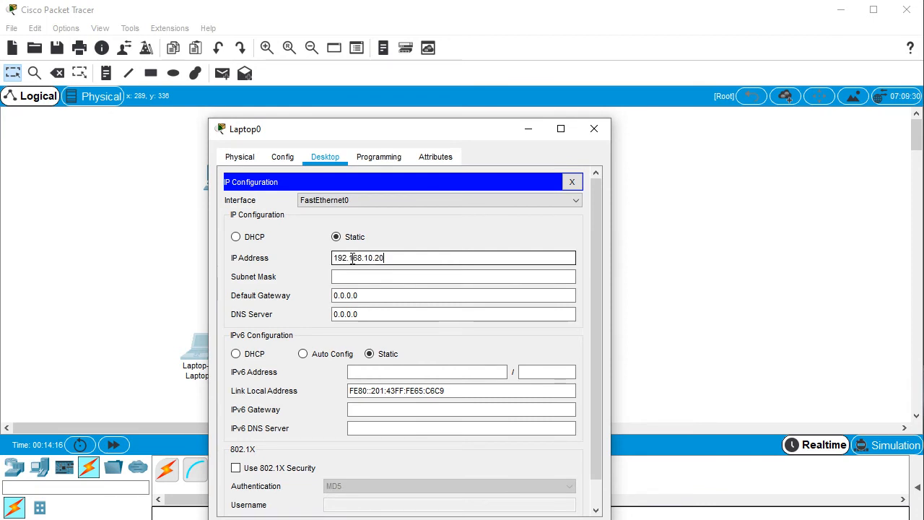
text(14)
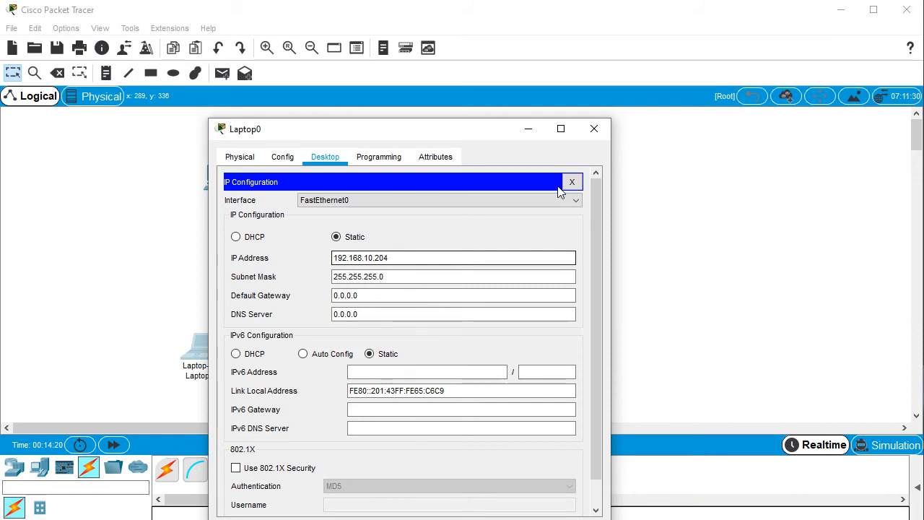
click(596, 129)
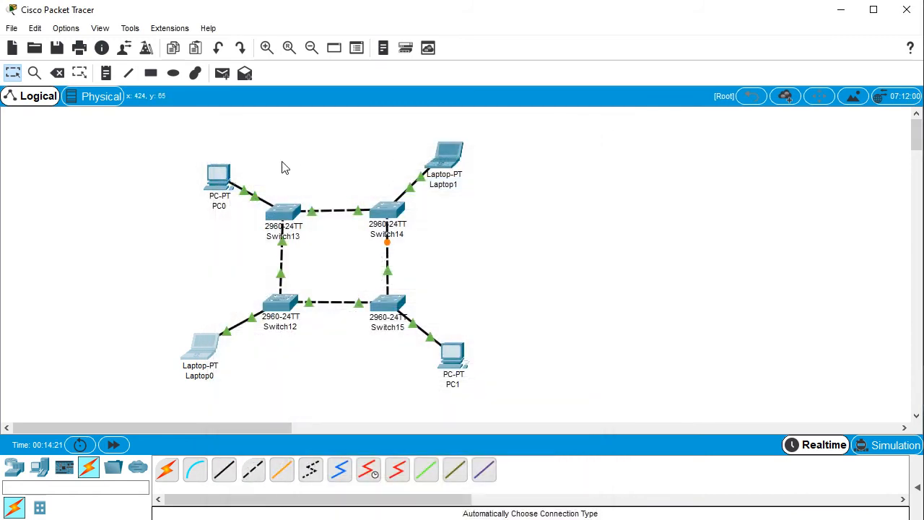
Review the IP configuration of PC0 and close its window
click(223, 175)
click(278, 224)
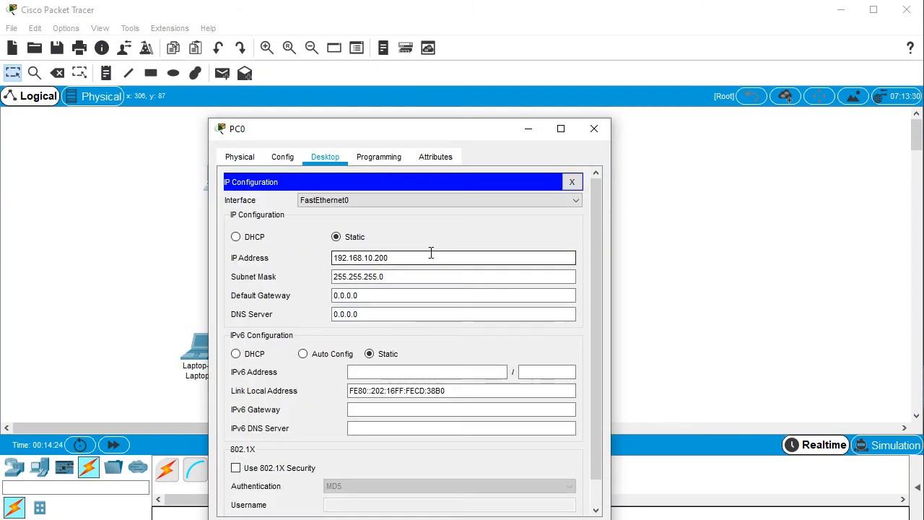
click(593, 128)
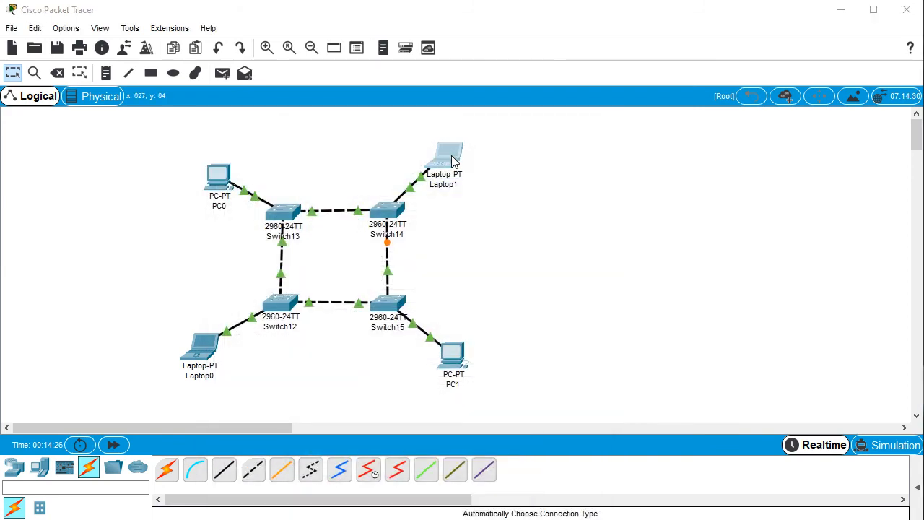
Review the IP configurations of Laptop1, PC1 and Laptop0, closing each device window after checking its address
click(453, 160)
click(280, 210)
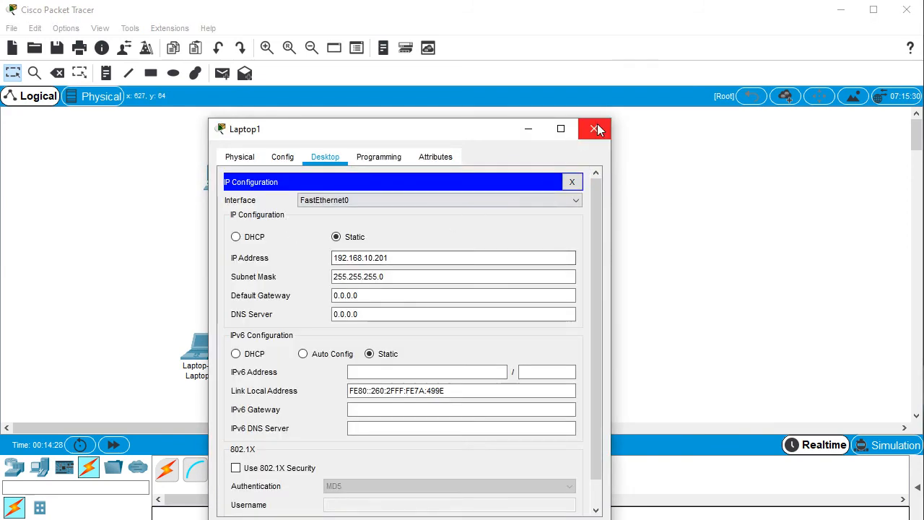
click(593, 129)
click(450, 354)
click(273, 220)
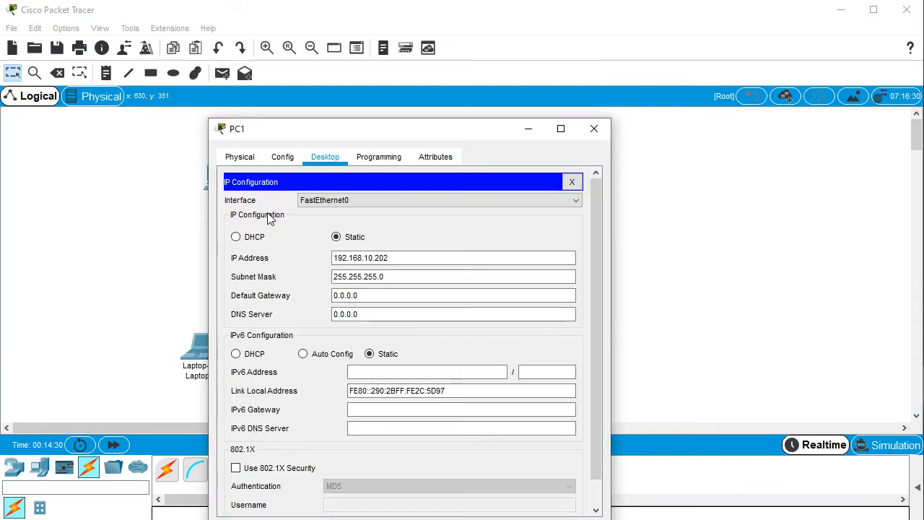
click(593, 129)
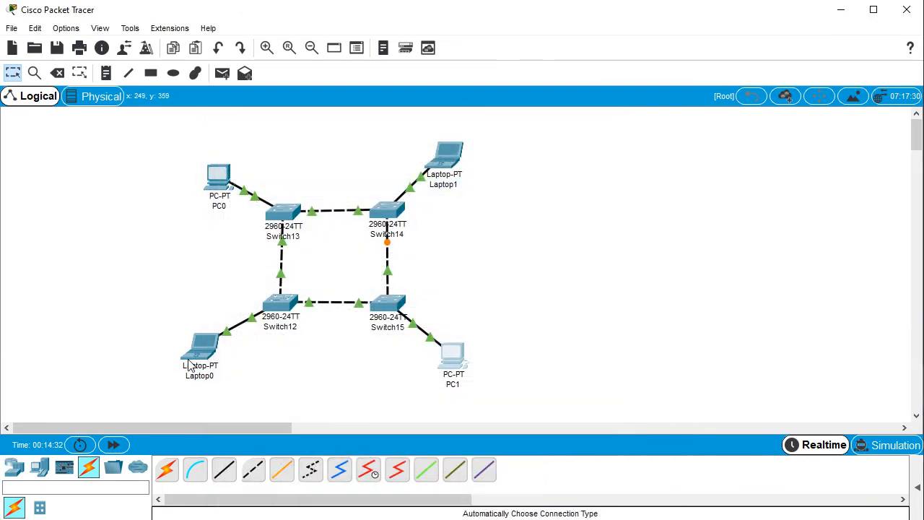
click(190, 366)
click(278, 211)
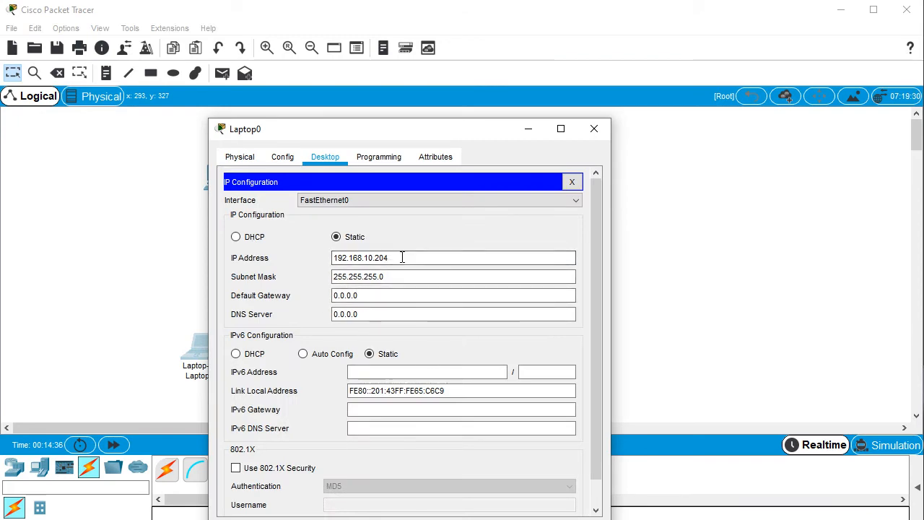
click(593, 131)
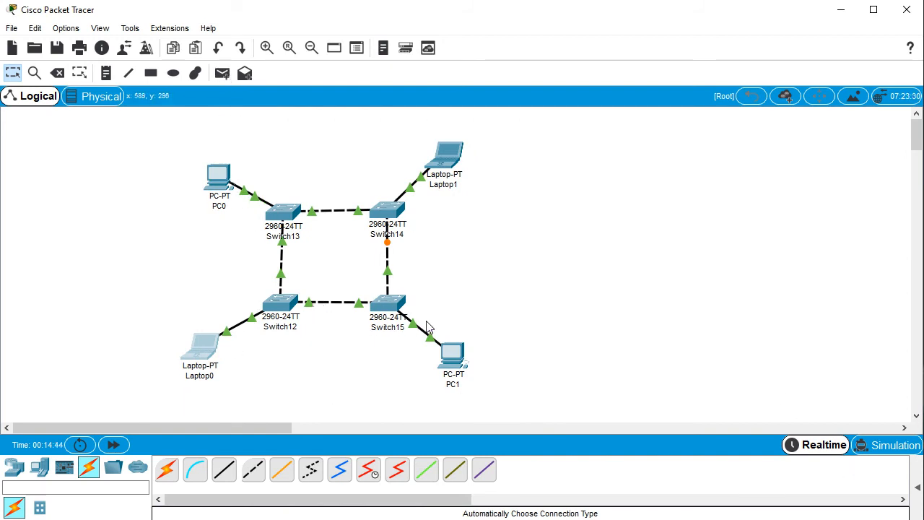
Send a simple PDU from Laptop0 to PC1 and show the PDU list with its result
click(221, 74)
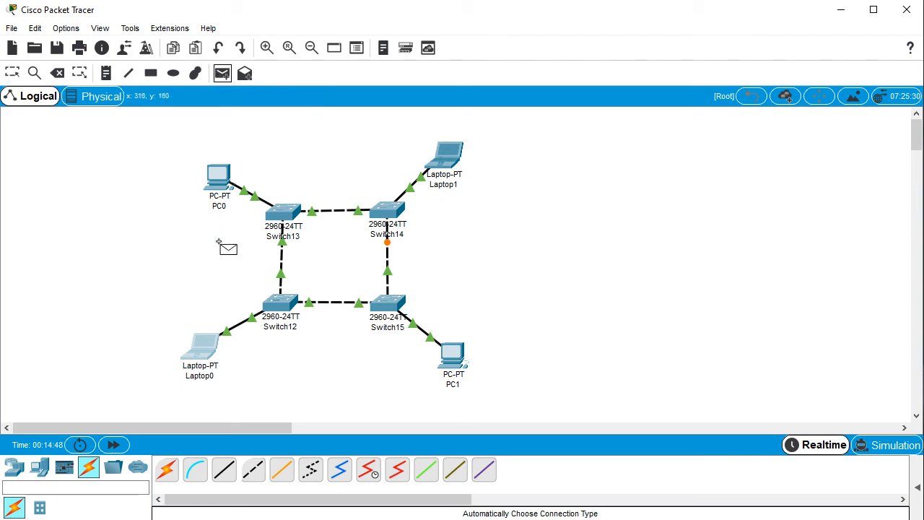
click(206, 348)
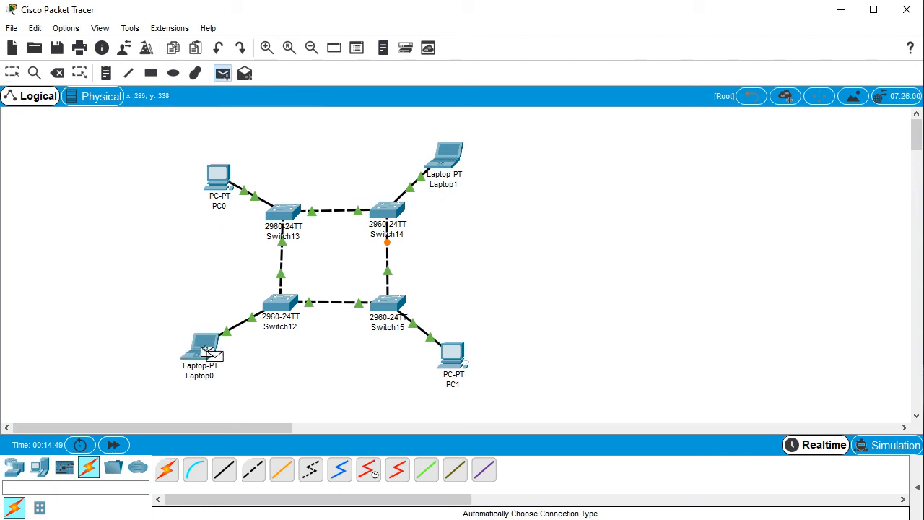
click(453, 360)
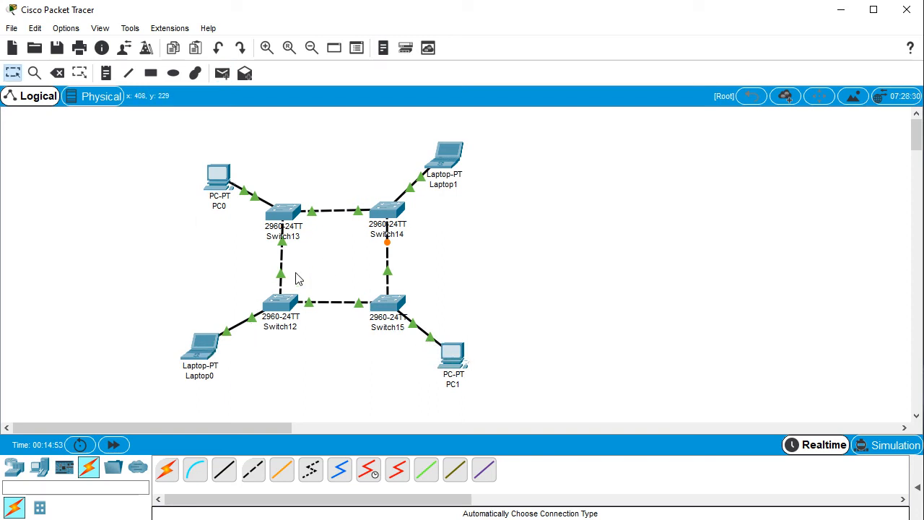
click(916, 491)
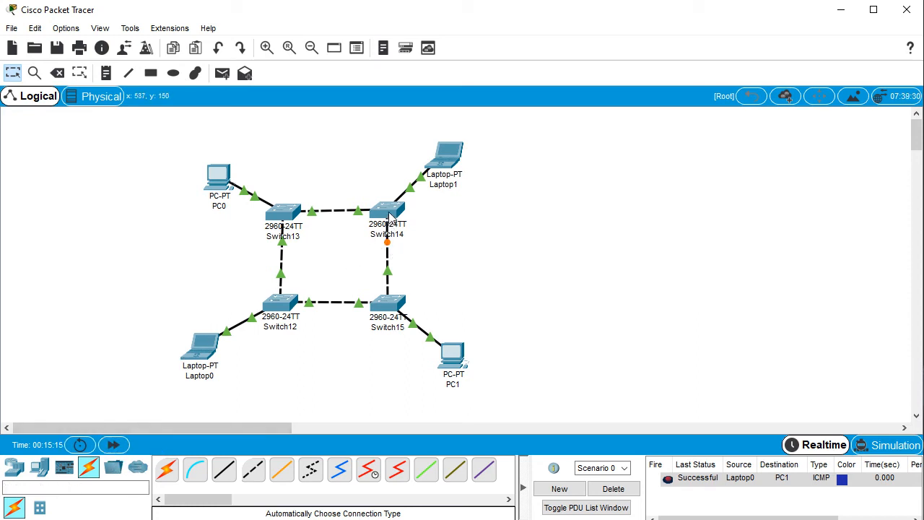
Fast-forward the network time and send a simple PDU from Laptop0 to Laptop1
click(115, 446)
click(222, 73)
click(204, 347)
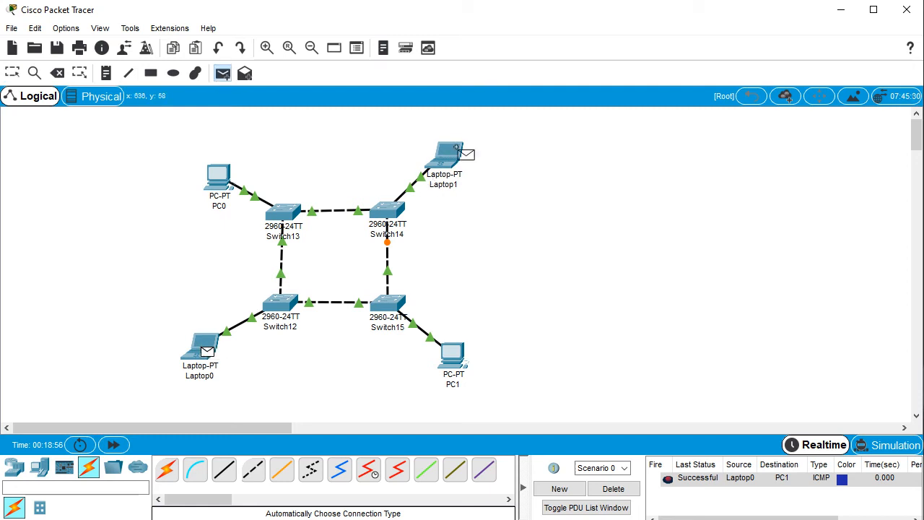
click(454, 153)
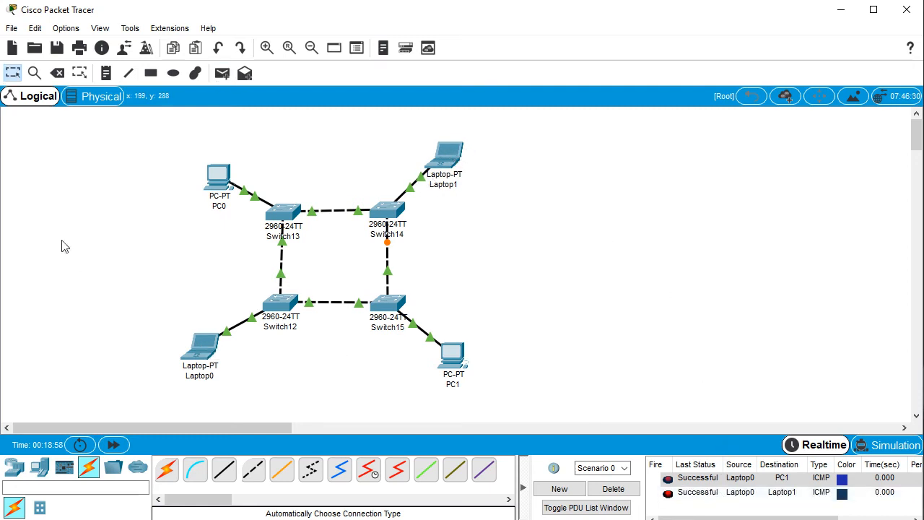
Send a simple PDU from PC0 to PC1, and delete the scenario to clear all listed PDUs
click(224, 74)
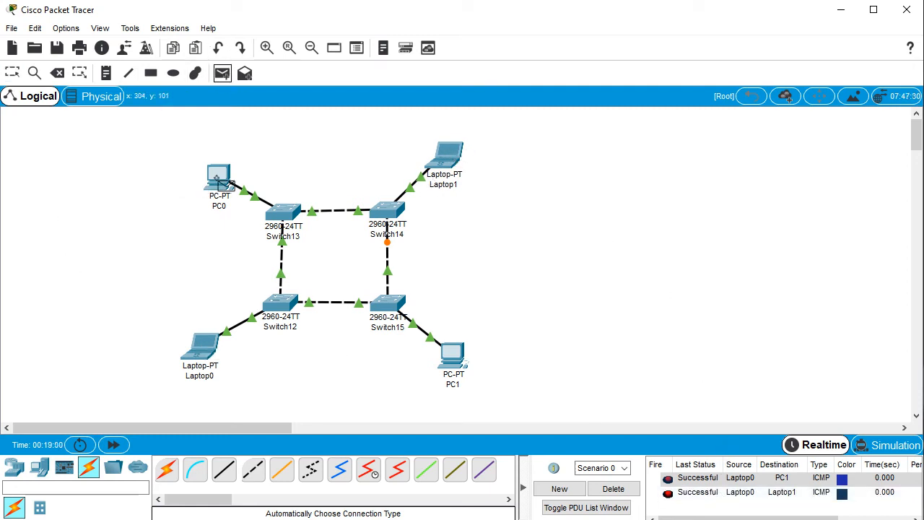
click(219, 179)
click(453, 363)
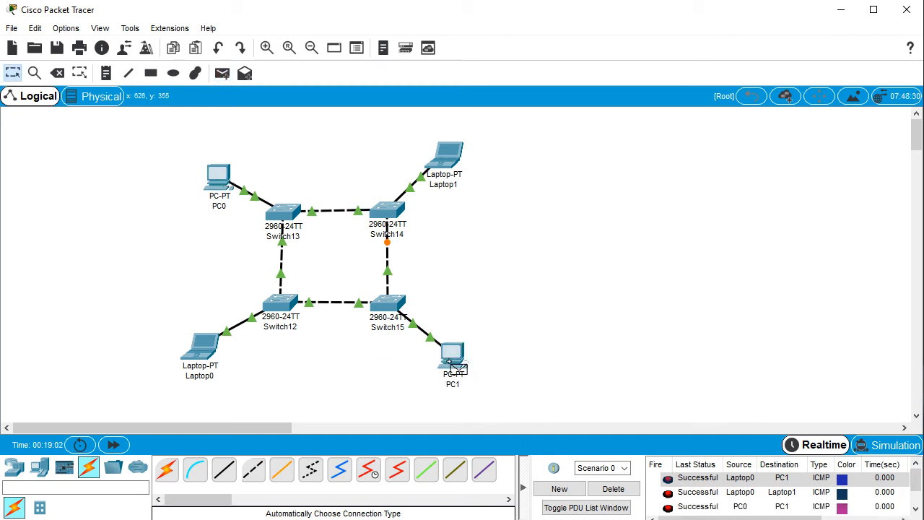
click(614, 490)
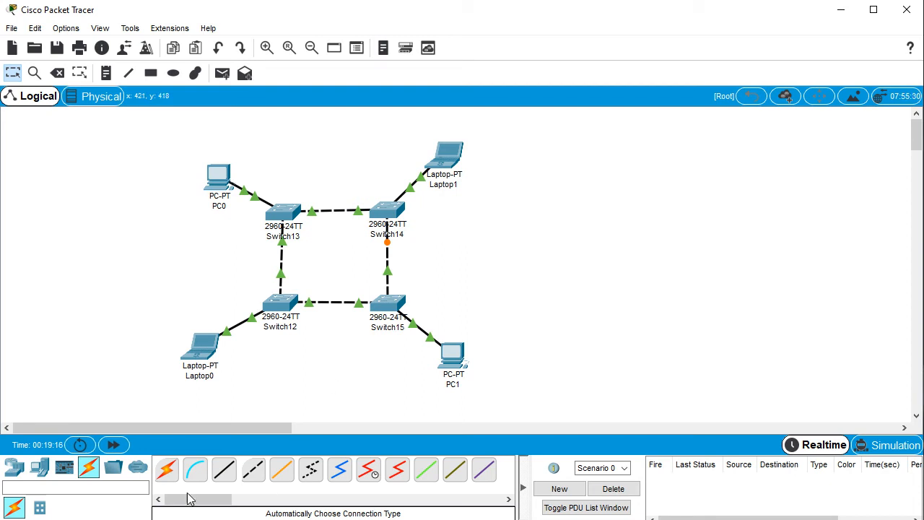
Add a printer from the end devices to the empty workspace right of the switch ring
click(64, 469)
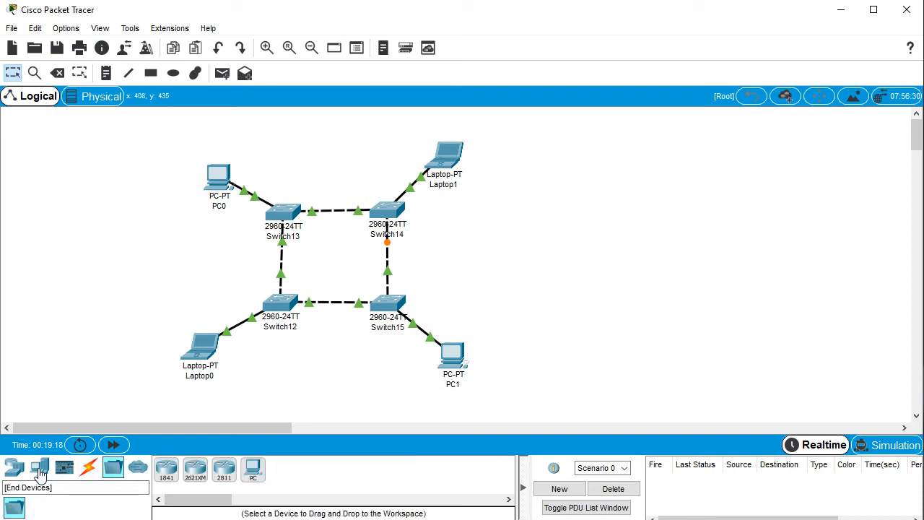
click(40, 471)
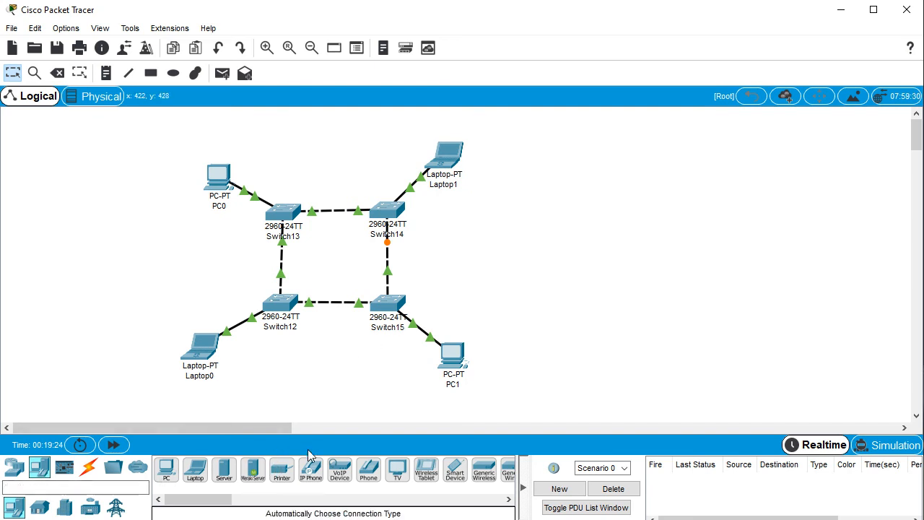
click(282, 469)
click(583, 279)
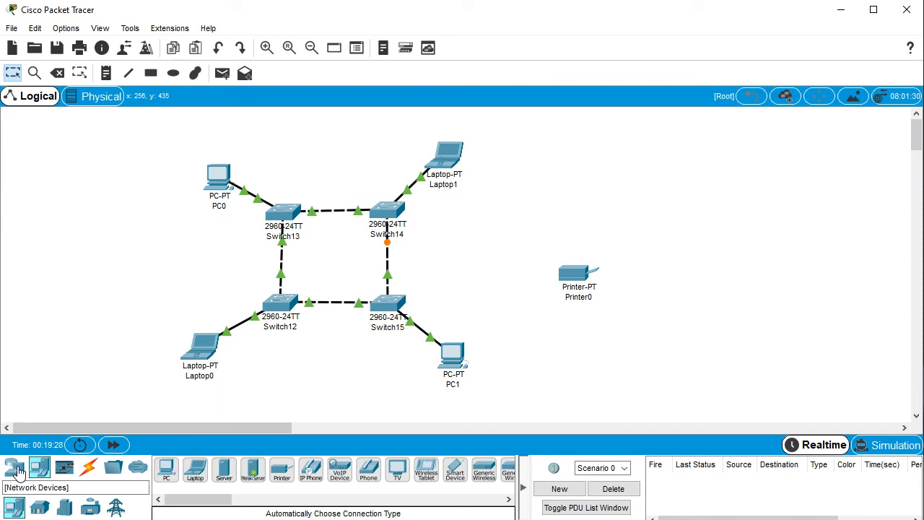
Add a fifth 2960 switch between the switch ring and the printer
click(17, 470)
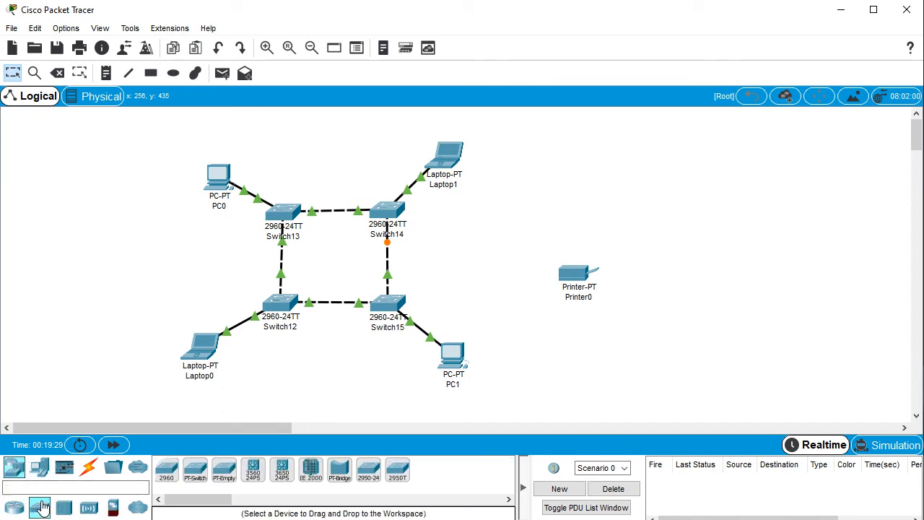
click(166, 475)
click(487, 262)
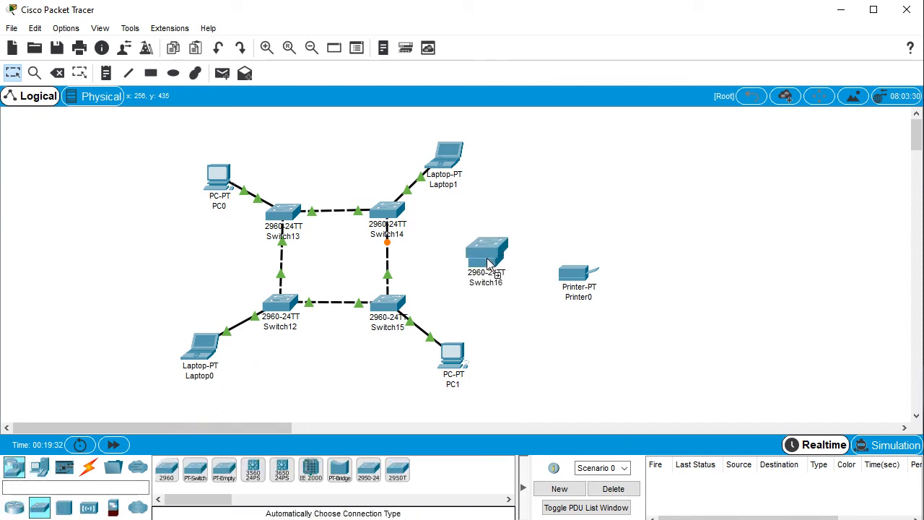
click(496, 268)
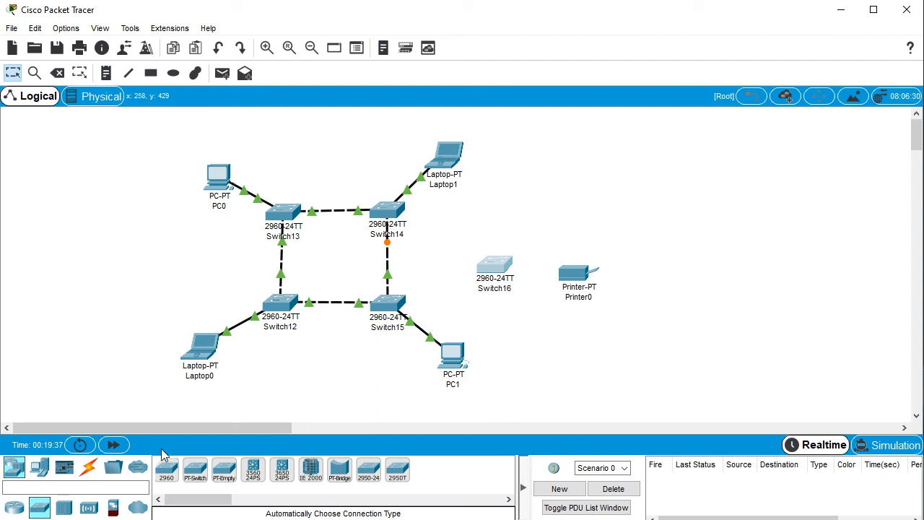
Replace the direct Switch14–Switch15 link with a cable from Switch14 to Switch16 and an automatic connection from Switch15 to Switch16
click(88, 467)
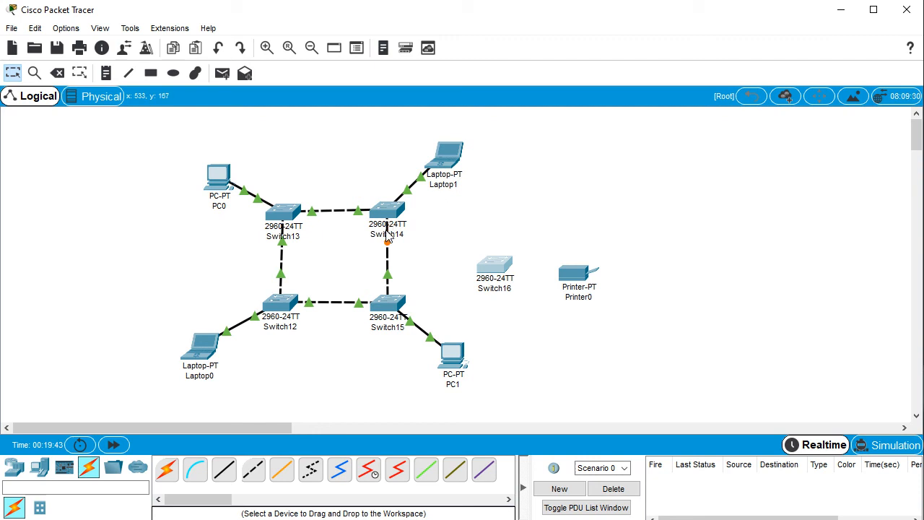
click(497, 275)
click(508, 288)
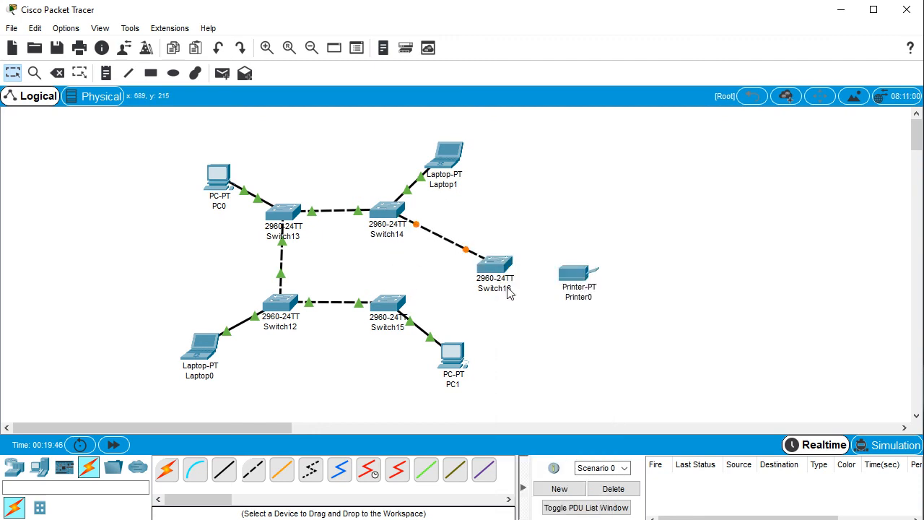
click(166, 470)
click(393, 307)
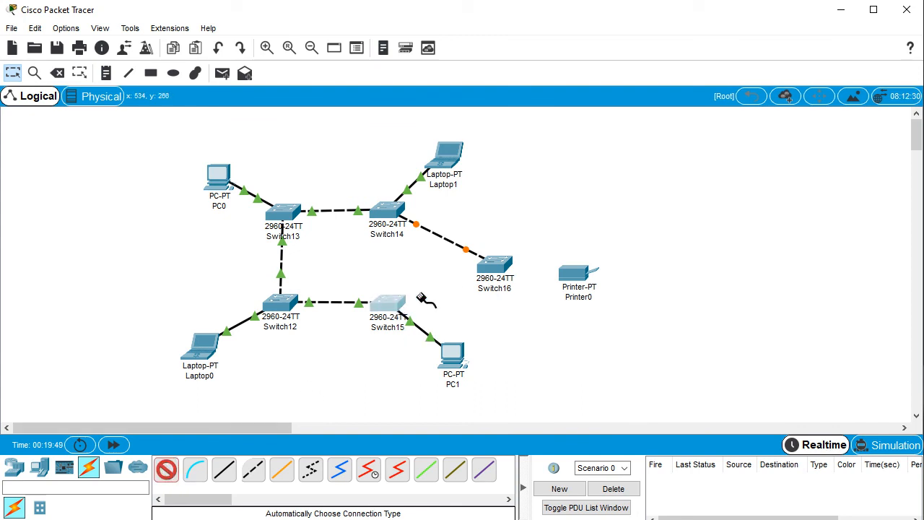
click(473, 278)
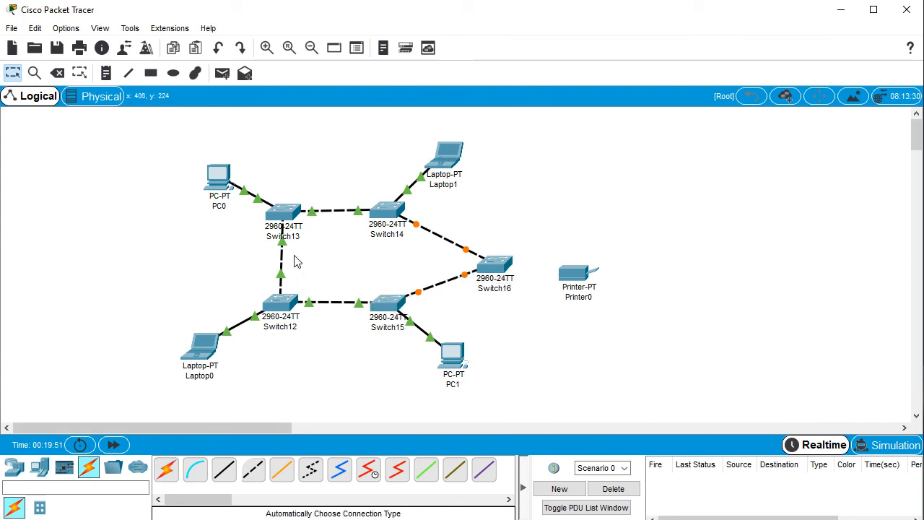
Reposition the five switches into a rough pentagon and move PC1 further below Switch15
drag(396, 307, 408, 323)
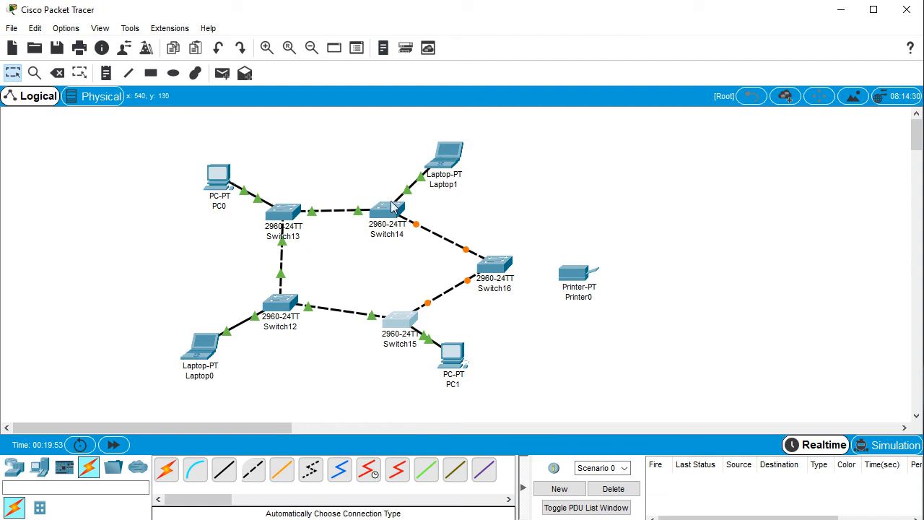
drag(393, 207, 416, 202)
drag(283, 209, 314, 210)
click(283, 306)
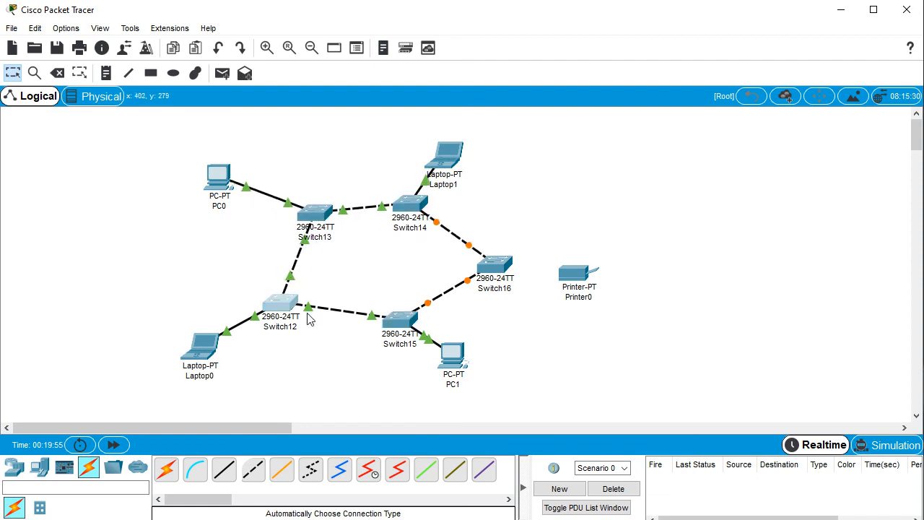
drag(281, 310, 321, 314)
drag(393, 325, 410, 330)
drag(452, 356, 457, 384)
drag(491, 265, 476, 269)
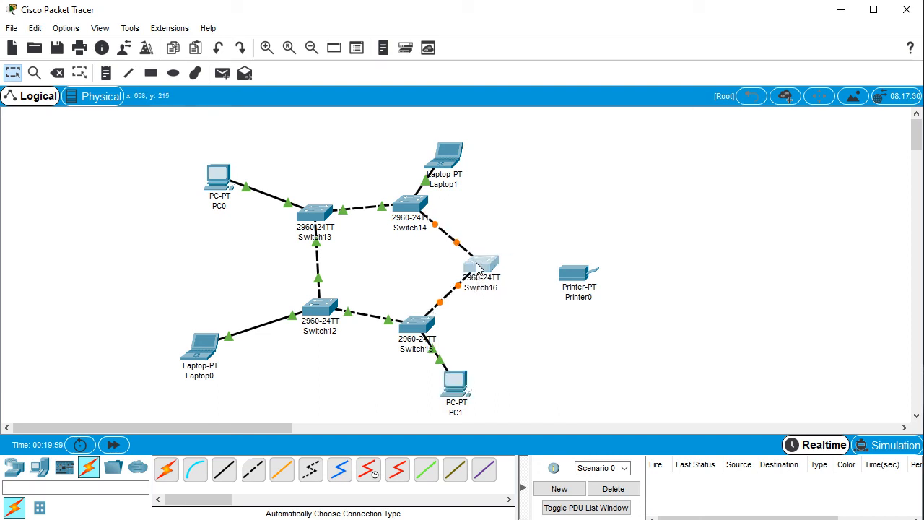
Cable Switch16 to Printer0 using the automatically chosen connection type
click(166, 470)
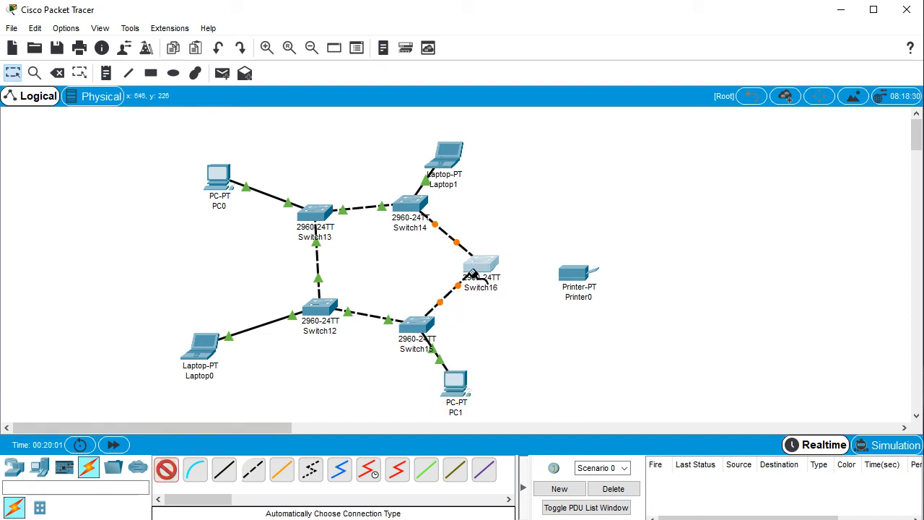
click(481, 266)
click(578, 274)
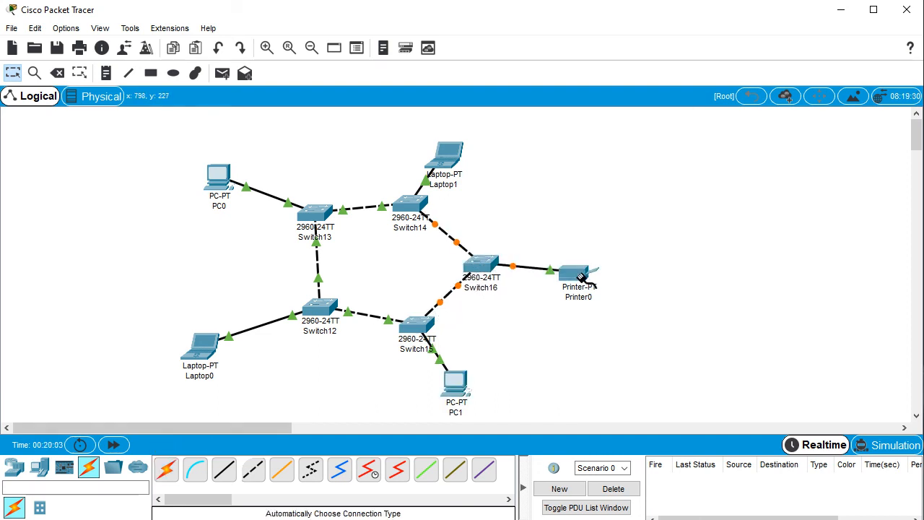
Even out the pentagon of switches, placing Laptop1 directly above Switch14 and PC1 directly below Switch15
drag(322, 219, 330, 224)
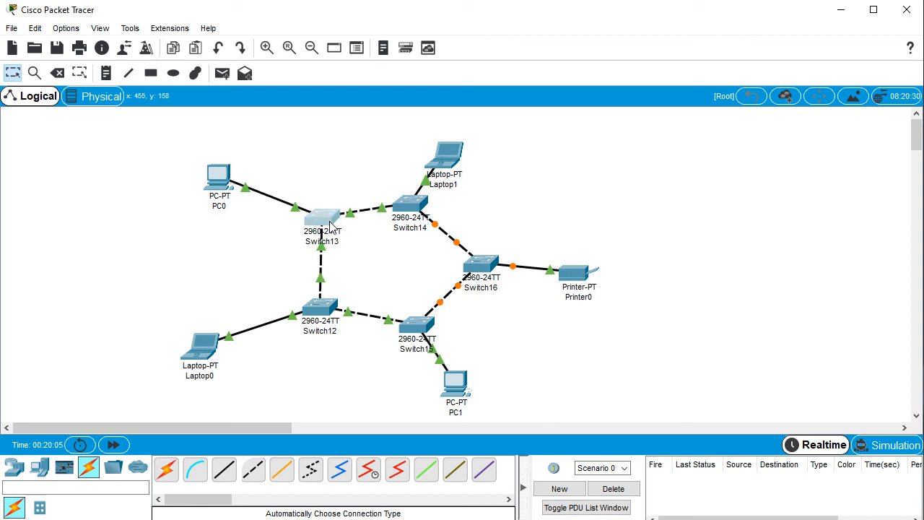
drag(320, 306, 325, 299)
mouse_move(407, 335)
mouse_down()
mouse_move(408, 321)
mouse_move(414, 326)
mouse_up()
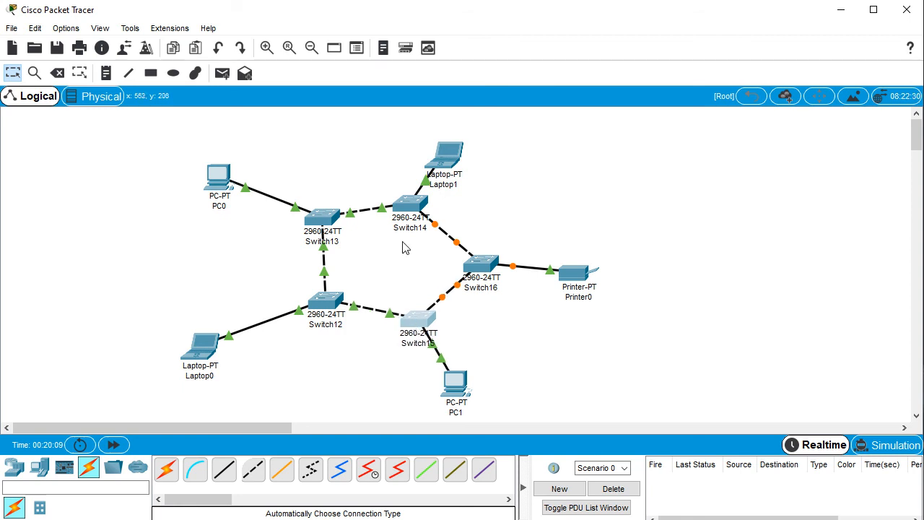
drag(412, 210, 413, 202)
click(449, 155)
drag(449, 155, 427, 145)
drag(329, 215, 336, 221)
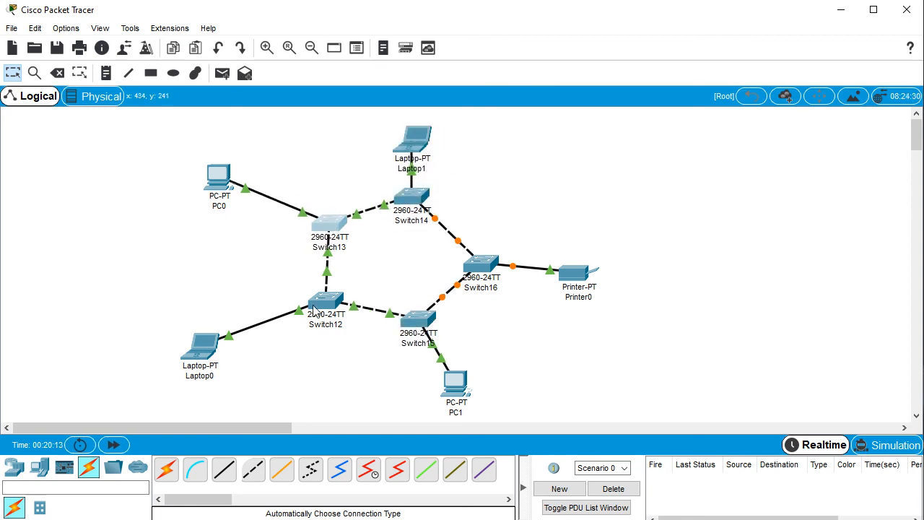
drag(329, 318, 337, 319)
drag(482, 278, 474, 272)
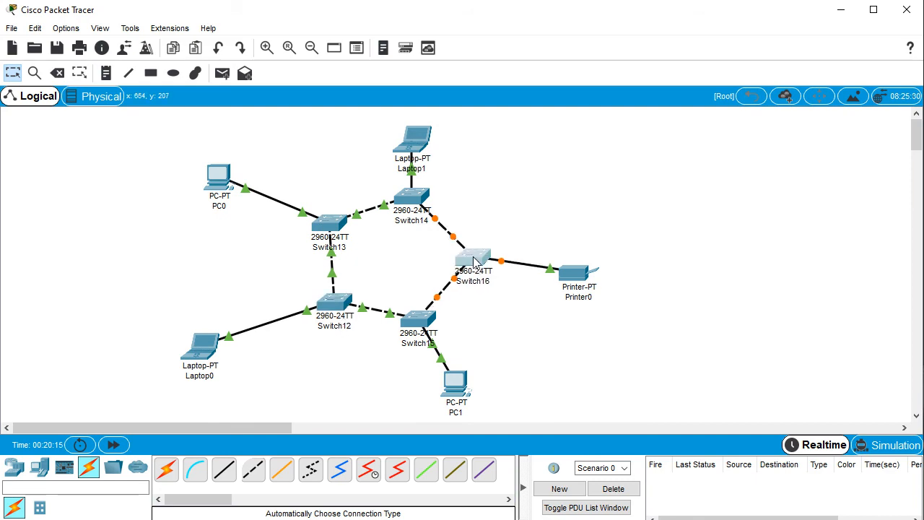
drag(462, 390, 424, 390)
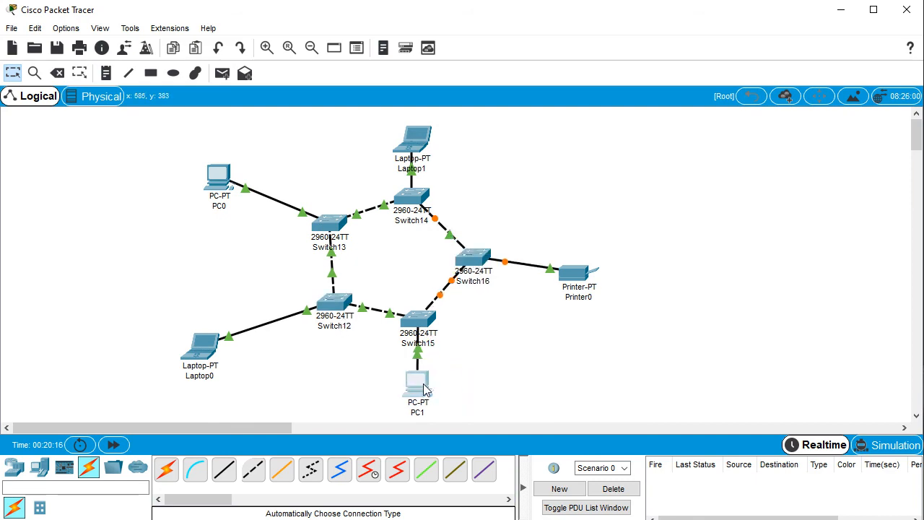
Give Printer0's FastEthernet0 interface the static IP address 192.168.10.208 with the default /24 subnet mask
click(579, 273)
click(283, 157)
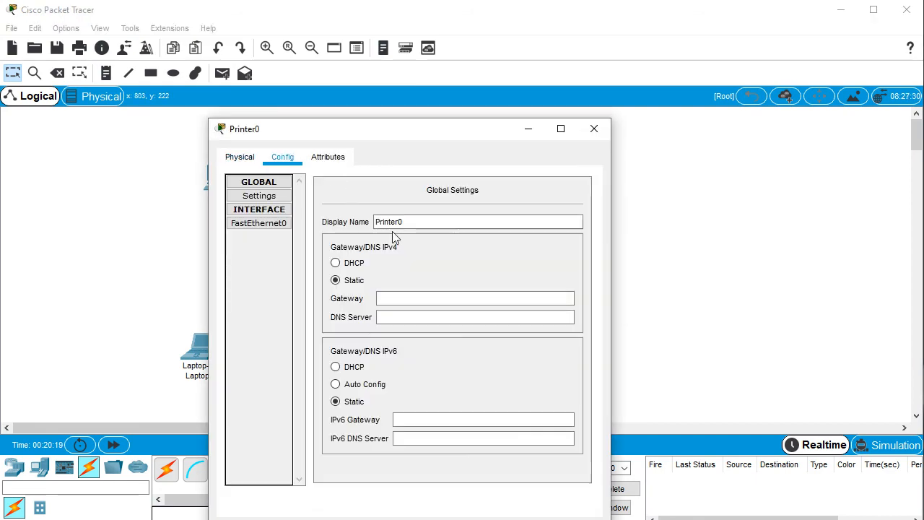
click(249, 226)
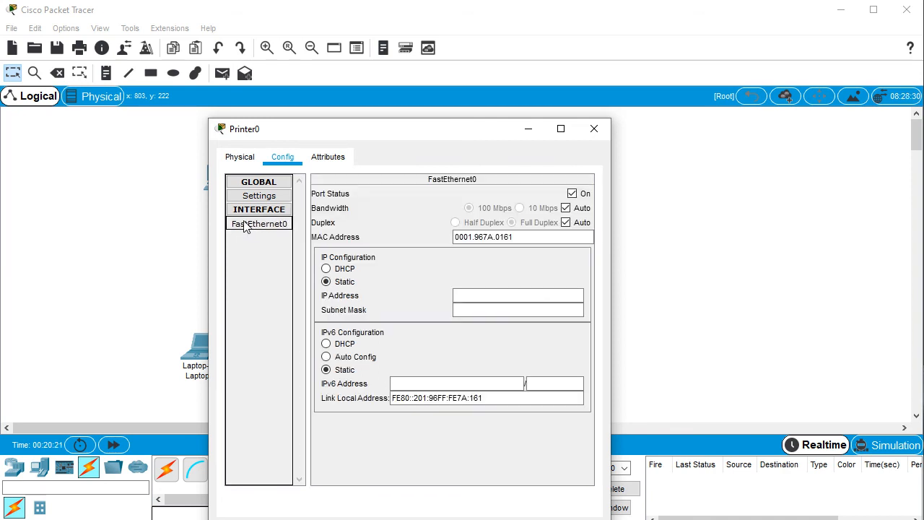
click(475, 294)
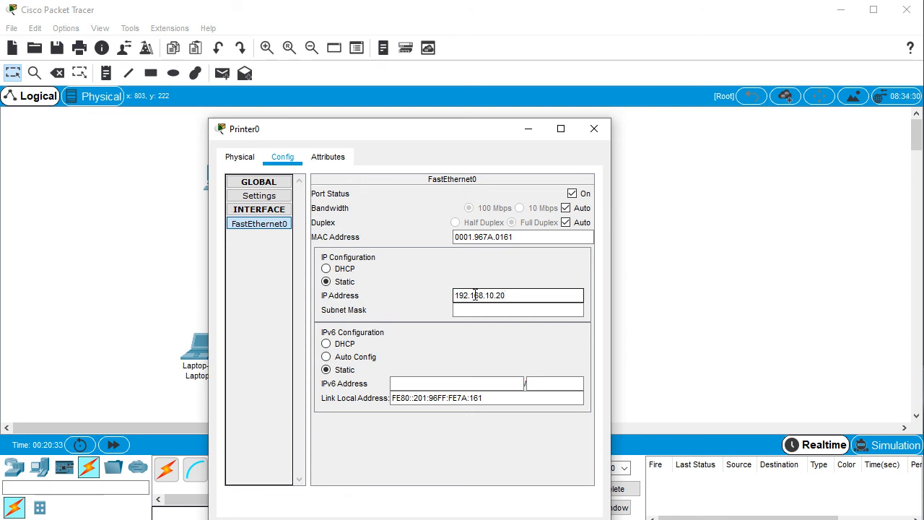
key(Return)
click(593, 128)
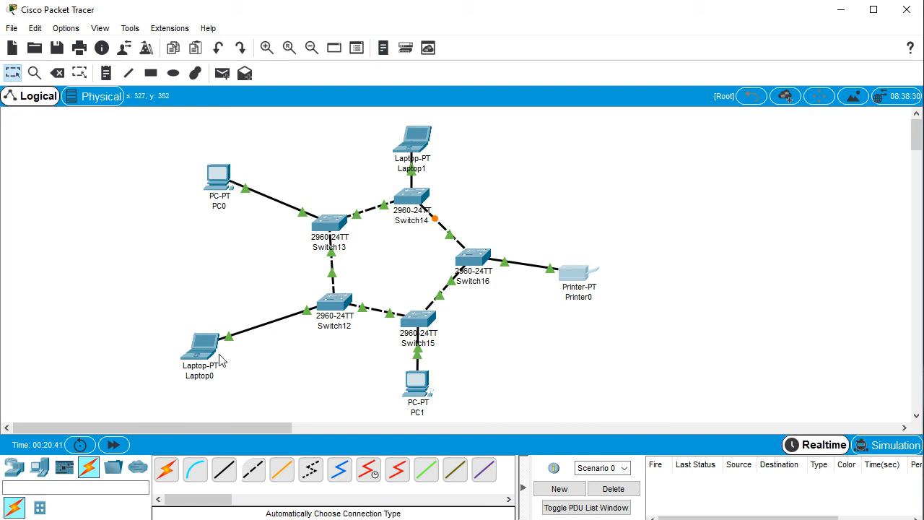
Move Laptop0 and PC0 slightly inward, closer to Switch12 and Switch13 respectively
drag(199, 352, 221, 343)
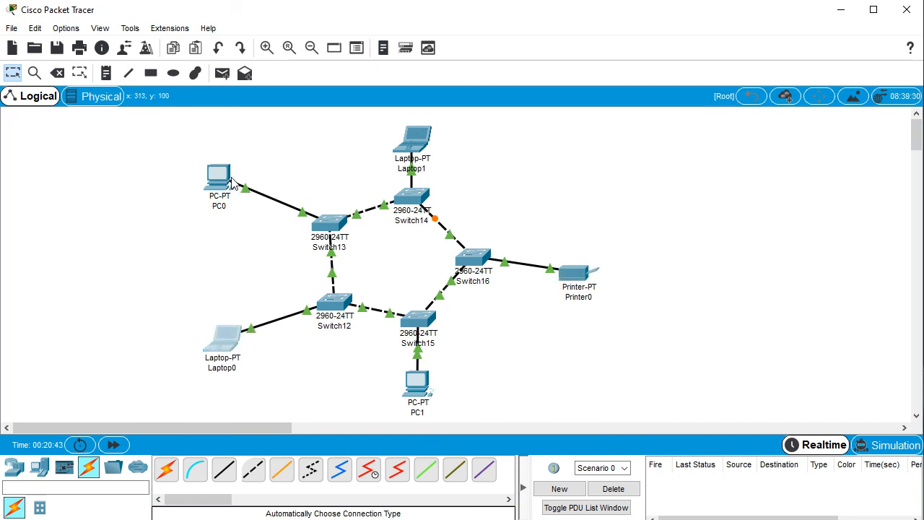
drag(231, 182, 253, 180)
Test connectivity to Printer0 by sending it a simple PDU from each of PC0, Laptop0 and Laptop1
click(222, 73)
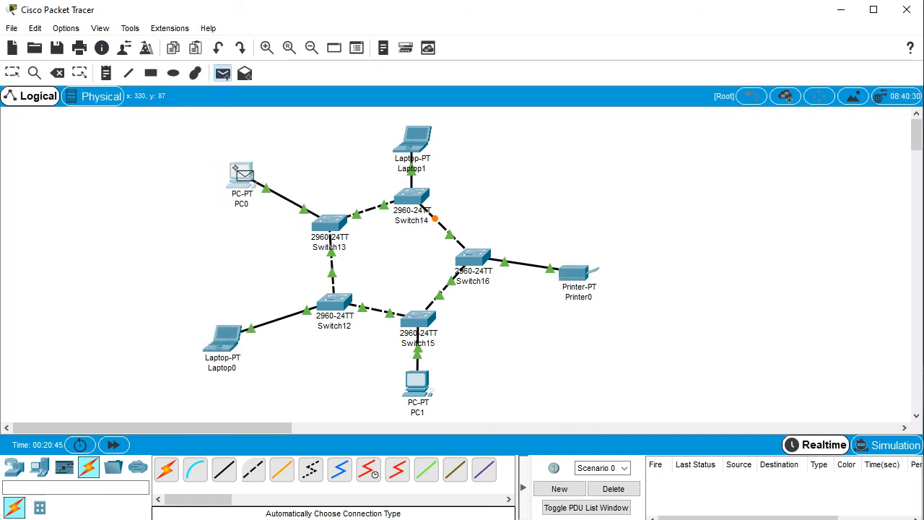
click(243, 175)
click(574, 273)
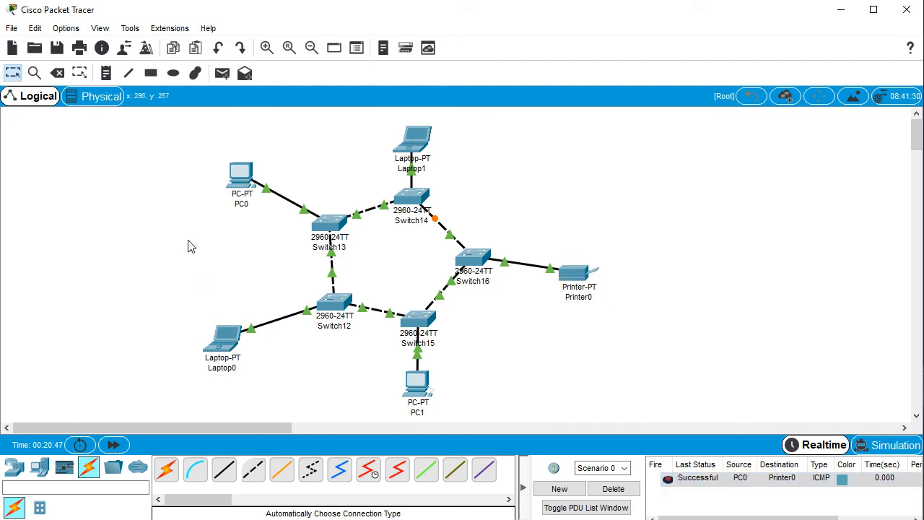
click(223, 73)
click(228, 348)
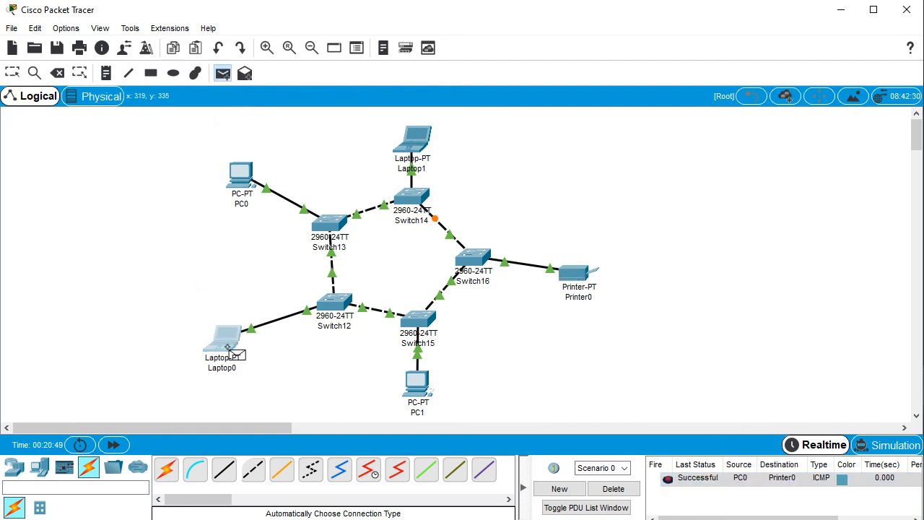
click(581, 283)
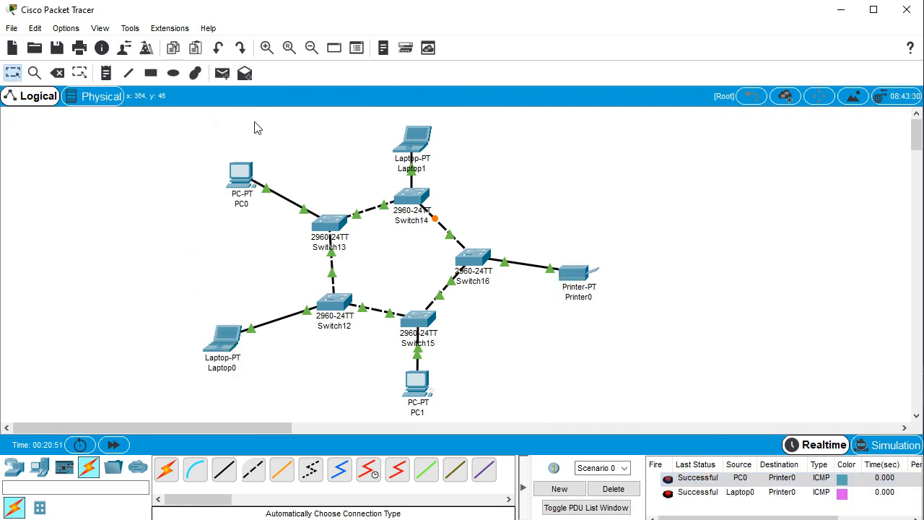
click(222, 73)
click(415, 138)
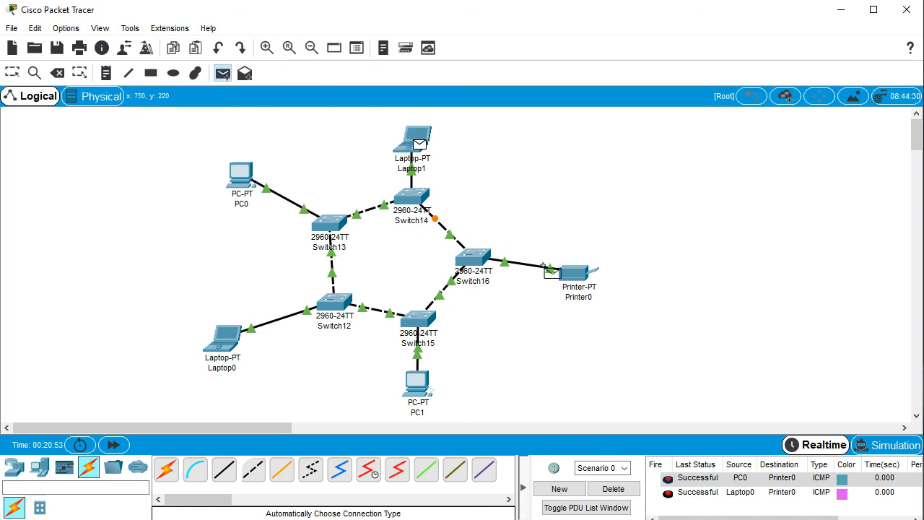
click(567, 280)
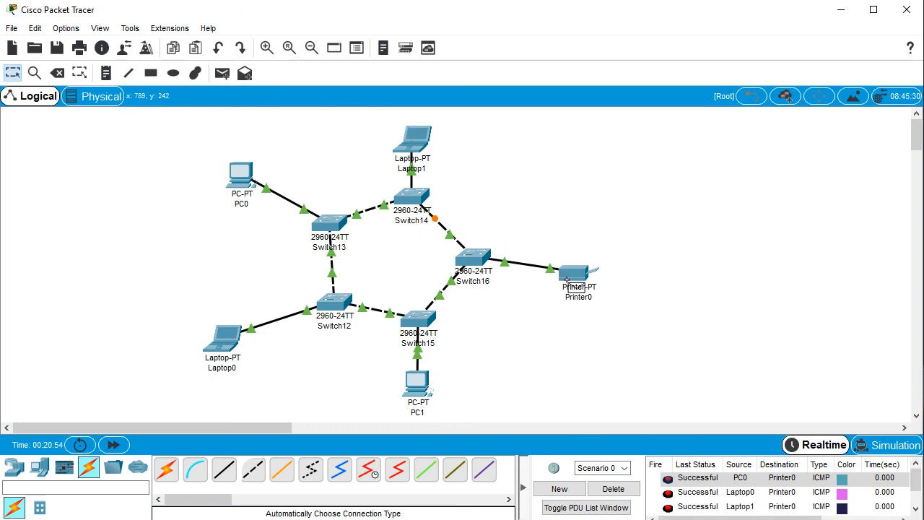
mouse_move(572, 287)
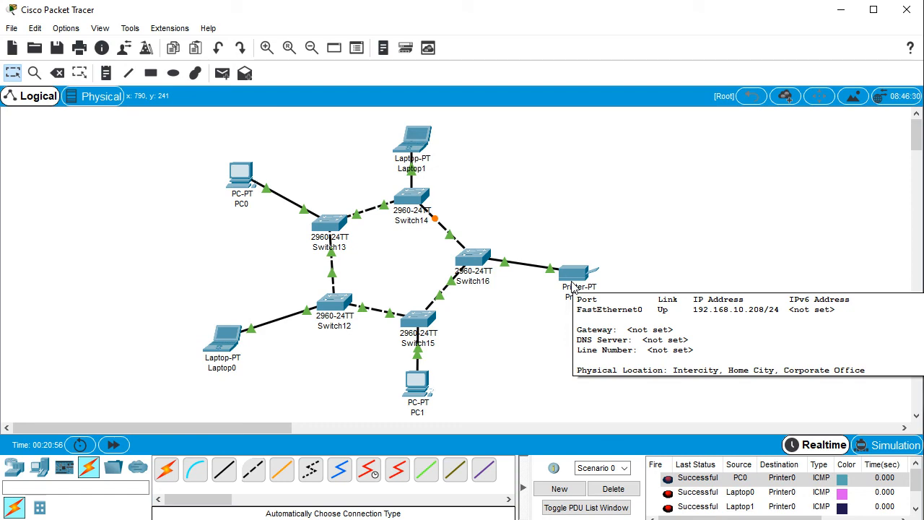